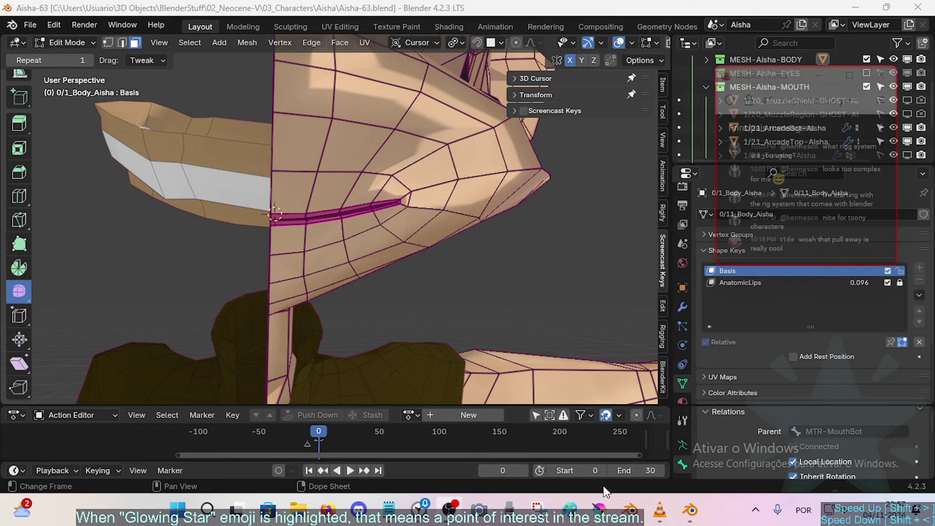
- Switch to Blender and make the body mesh's AnatomicLips shape key active
click(686, 508)
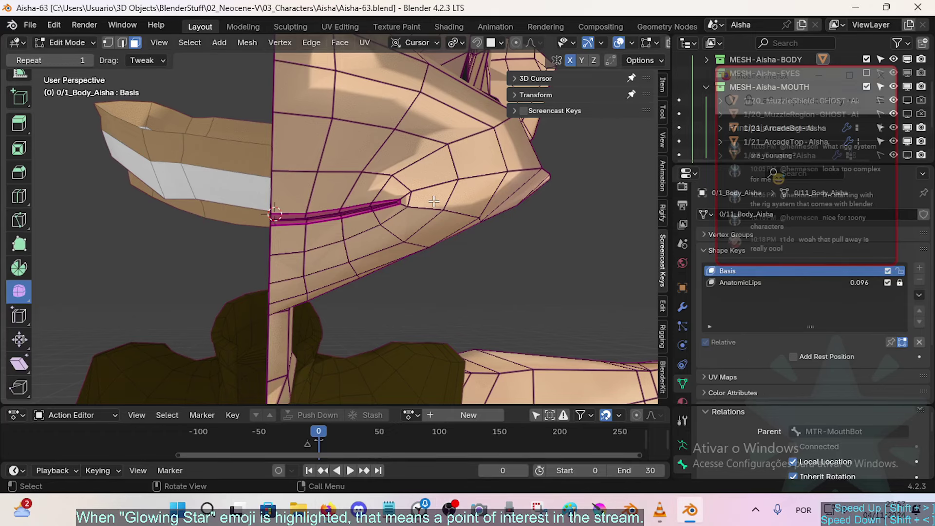
middle_drag(468, 284, 424, 268)
scroll(403, 249, up, 3)
shift+middle_drag(370, 229, 378, 272)
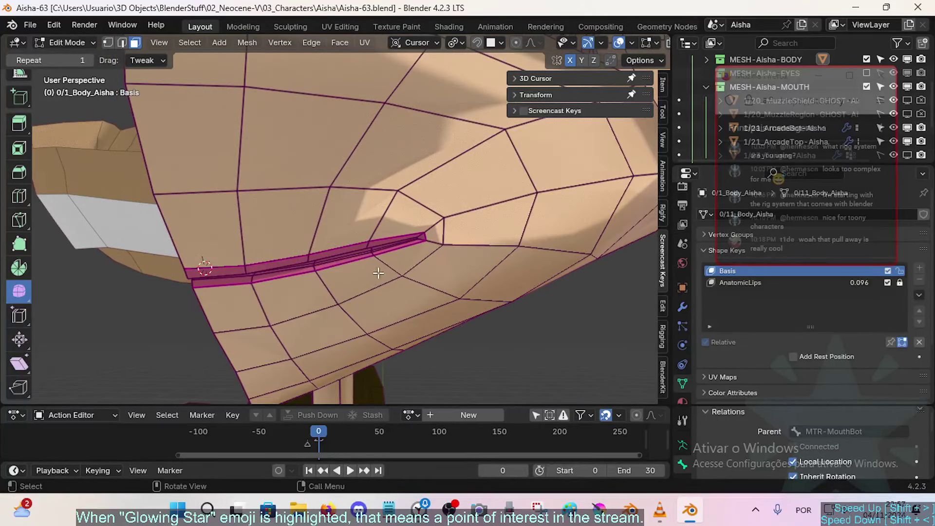
click(449, 509)
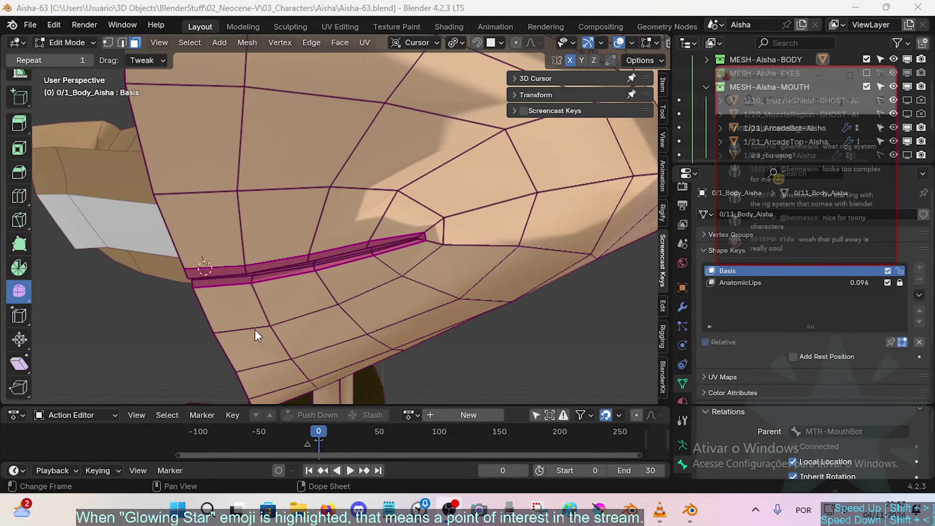
click(694, 519)
middle_drag(406, 257, 386, 261)
click(733, 284)
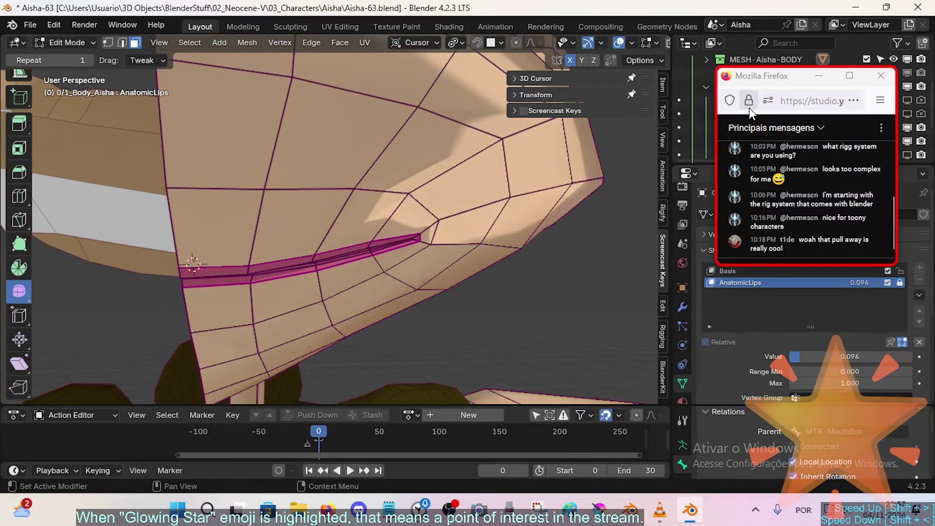
- Move the stream chat window upward and enlarge the outliner area above the properties editor
drag(767, 80, 770, 60)
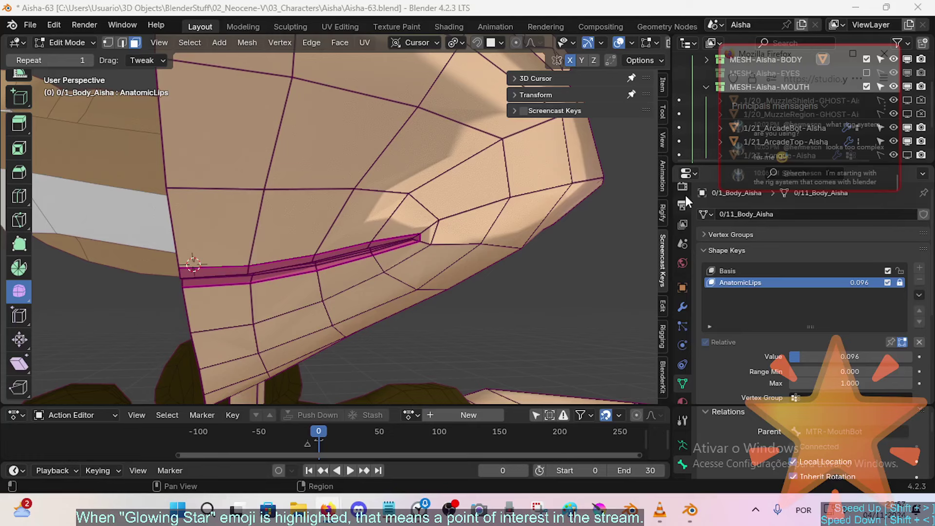
drag(697, 164, 696, 199)
- Preview the AnatomicLips shape key at 1.000 on the lips and reduce its value to 0.534
middle_drag(482, 242, 452, 244)
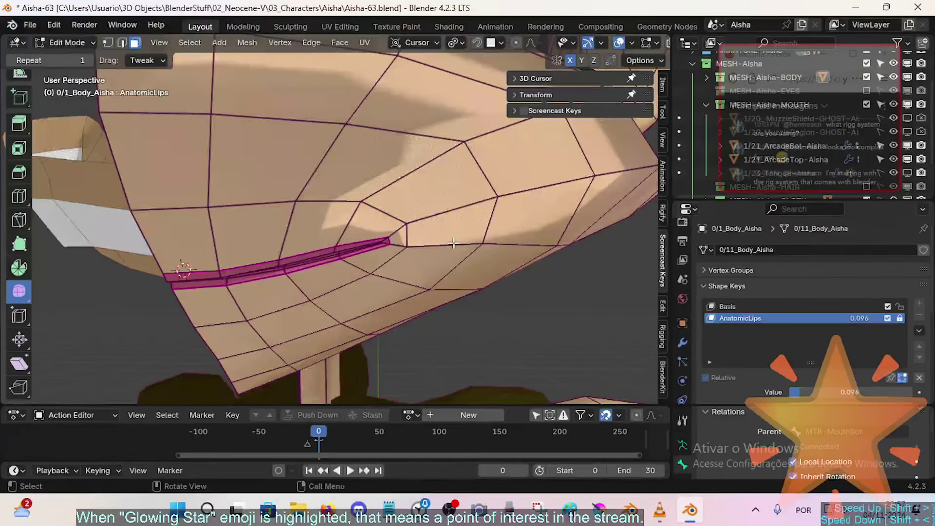
shift+middle_drag(393, 255, 405, 218)
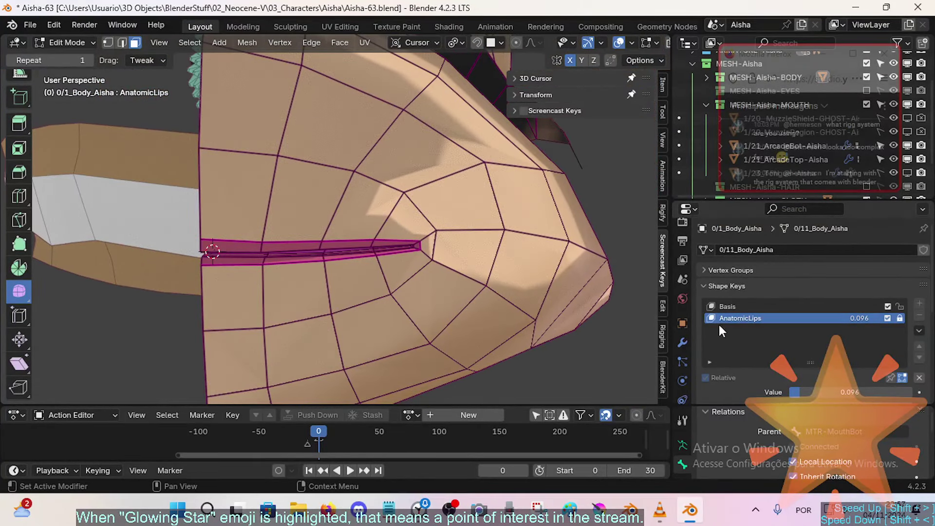
mouse_move(465, 274)
middle_down()
mouse_move(428, 285)
mouse_move(460, 275)
middle_up()
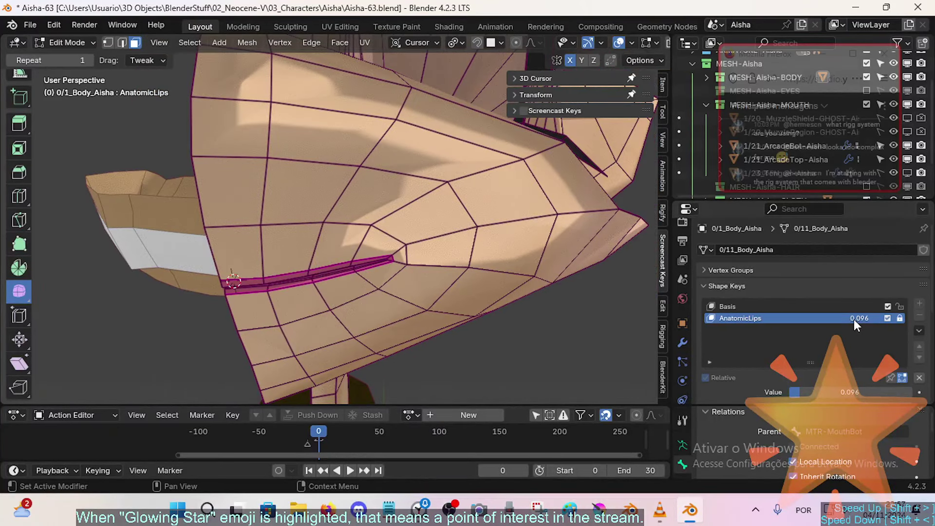
drag(852, 317, 876, 317)
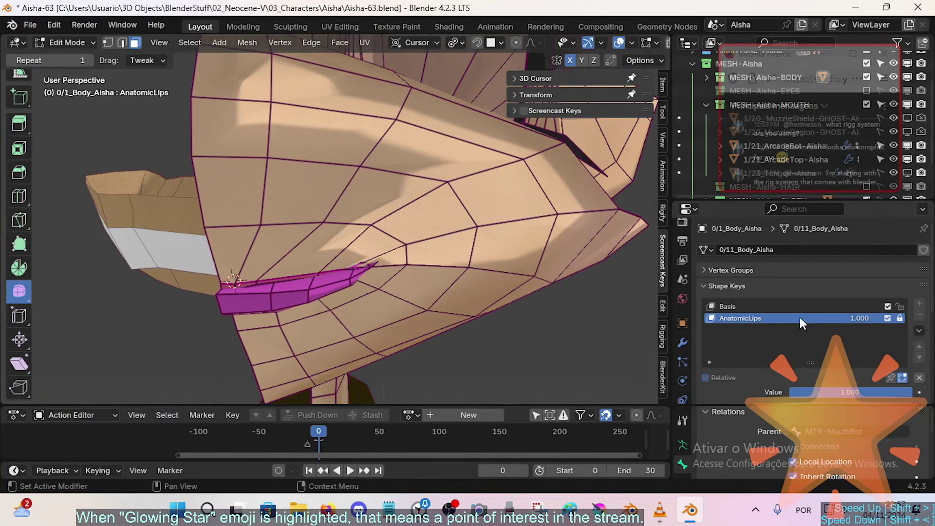
middle_drag(340, 292, 355, 289)
drag(866, 318, 842, 318)
middle_drag(311, 273, 347, 291)
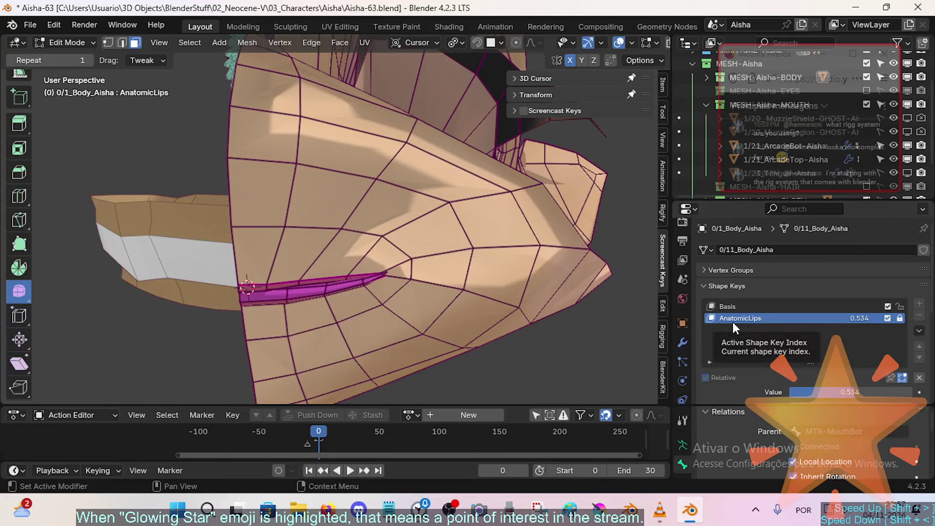
- Compare Basis with AnatomicLips, disable the AnatomicLips shape key and inspect the lips in front orthographic view
click(743, 304)
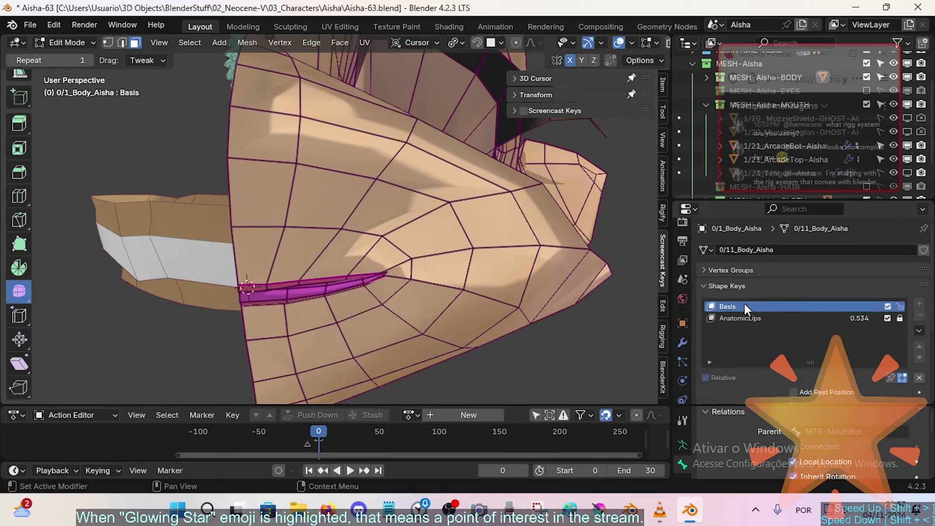
click(823, 318)
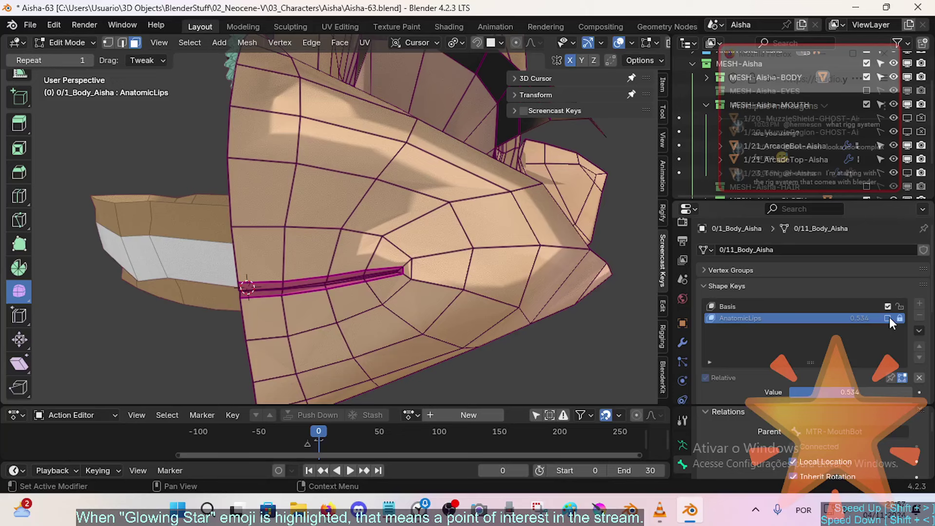
middle_drag(390, 312, 335, 308)
key(KP_1)
scroll(334, 298, up, 5)
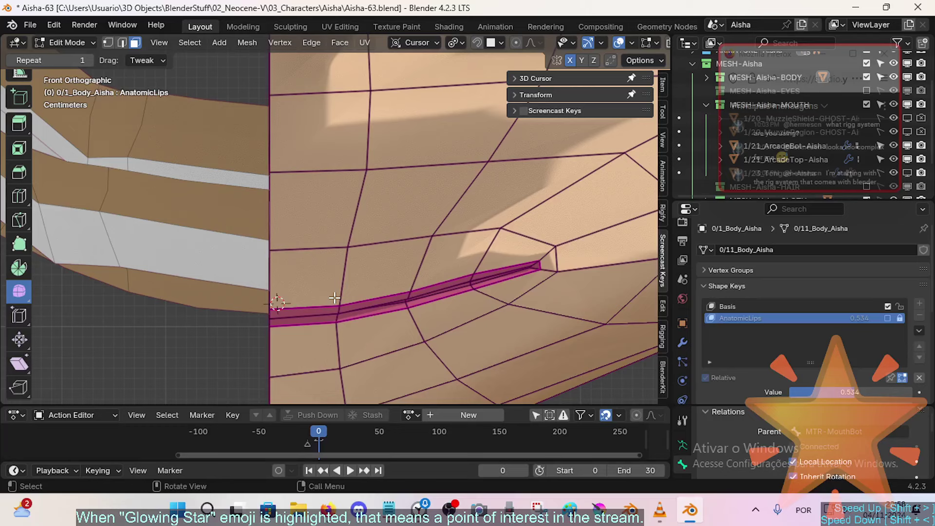
middle_drag(471, 306, 342, 291)
key(KP_1)
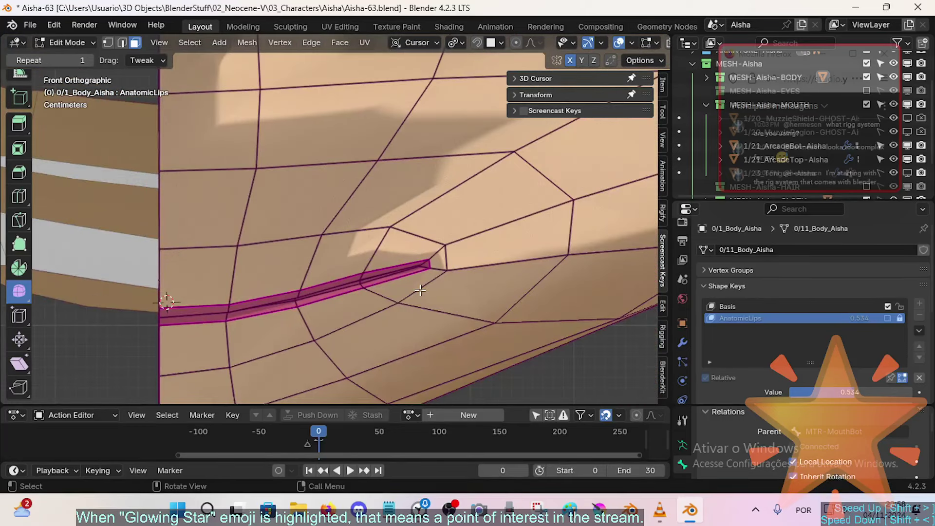
scroll(427, 290, down, 5)
scroll(407, 278, up, 3)
shift+middle_drag(352, 265, 365, 260)
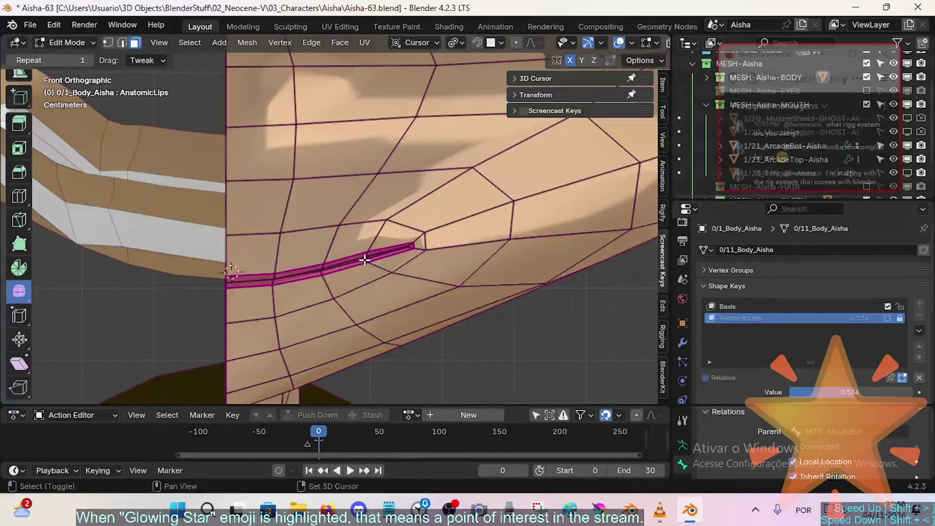
scroll(540, 311, down, 1)
- Enable the Mirror modifier's edit-mode display and check the mouth in Object Mode before returning to Edit Mode
click(682, 342)
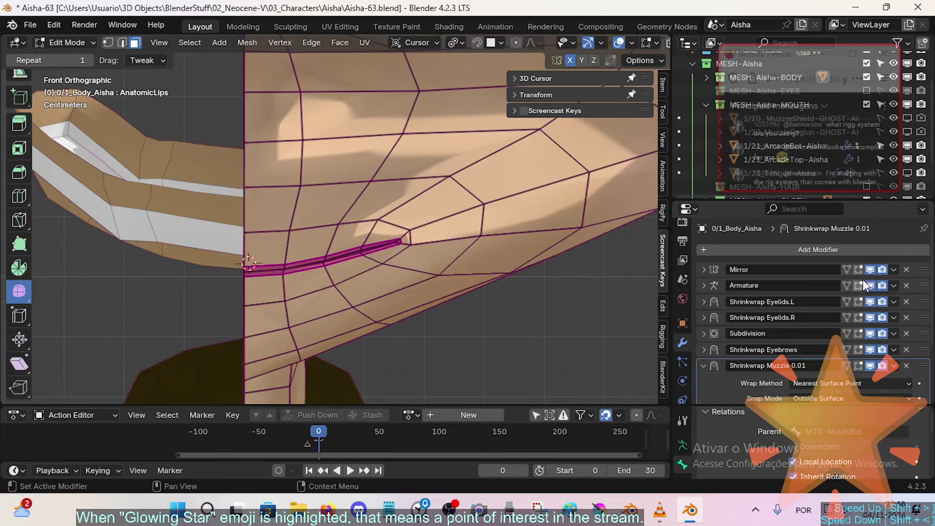
scroll(425, 265, down, 1)
key(ctrl+Tab)
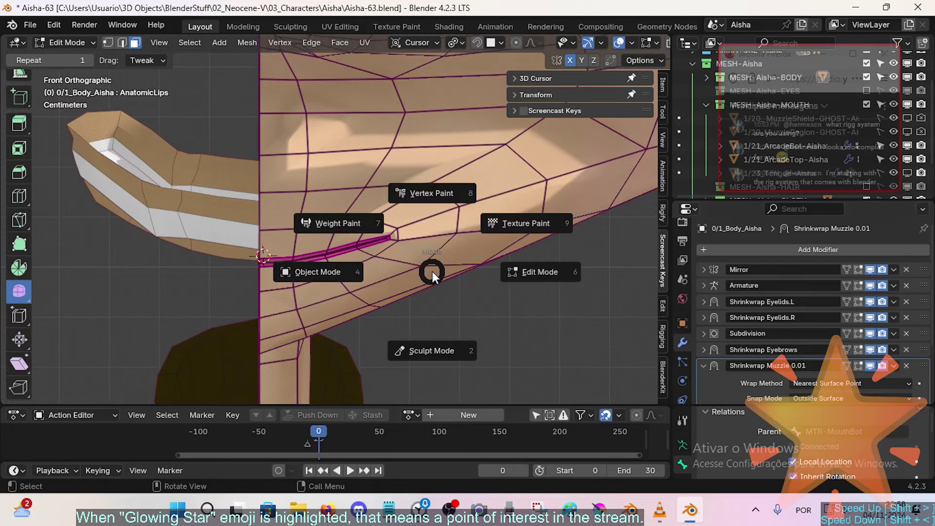
click(385, 274)
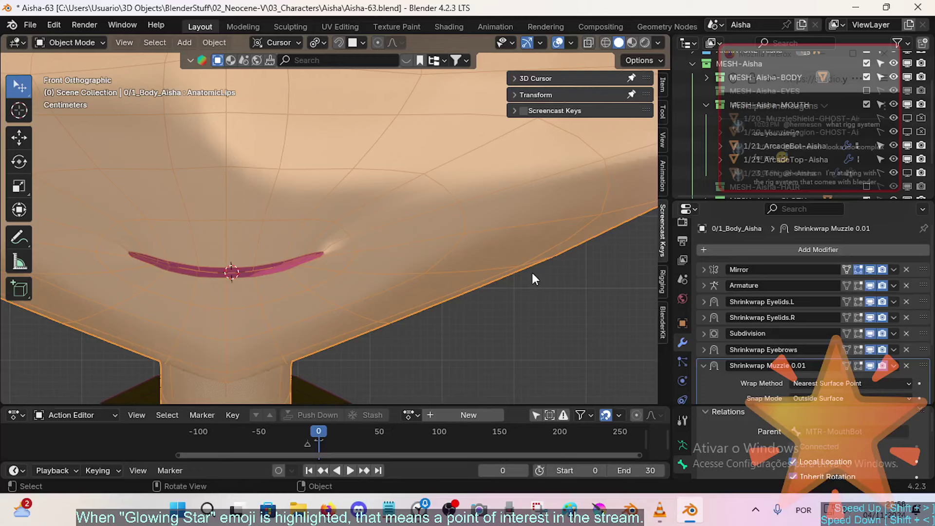
key(Tab)
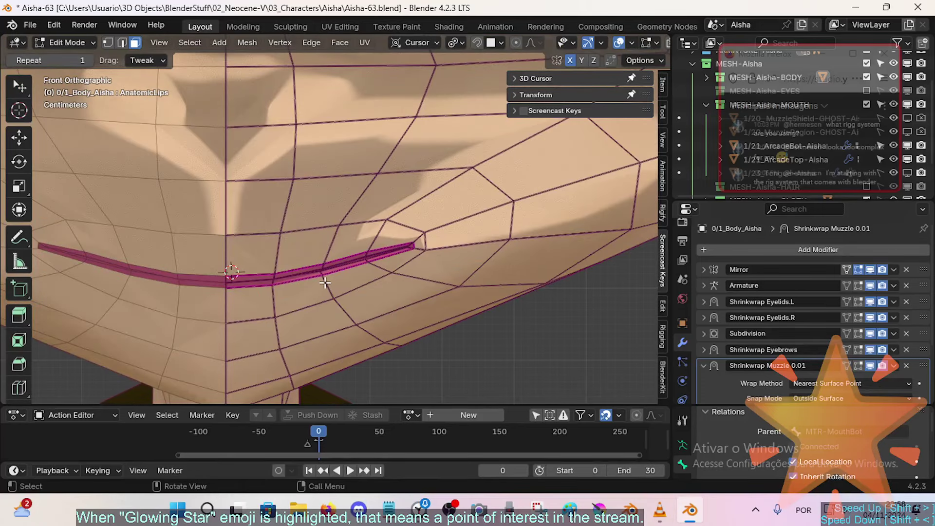
- Examine the mirrored inner and outer lip geometry closely from the front, above and below
middle_drag(325, 282, 394, 267)
scroll(385, 278, down, 1)
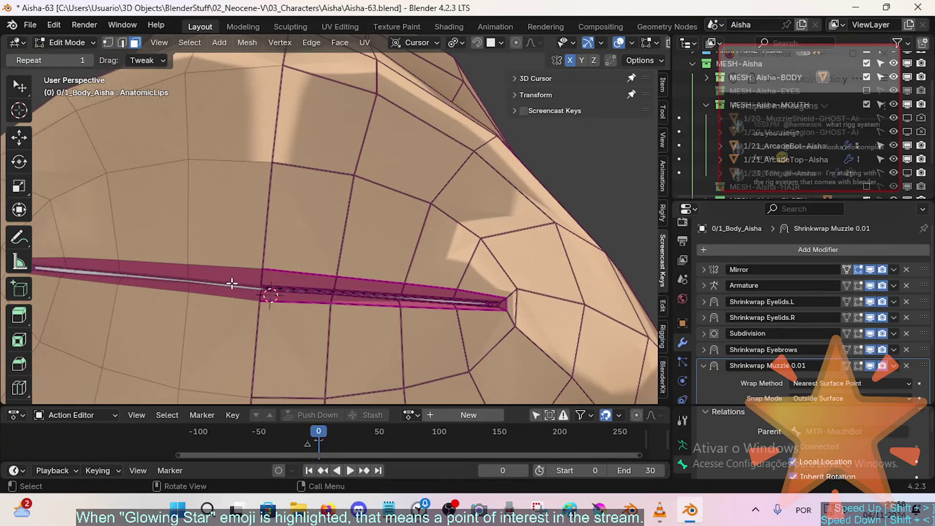
middle_drag(232, 284, 314, 298)
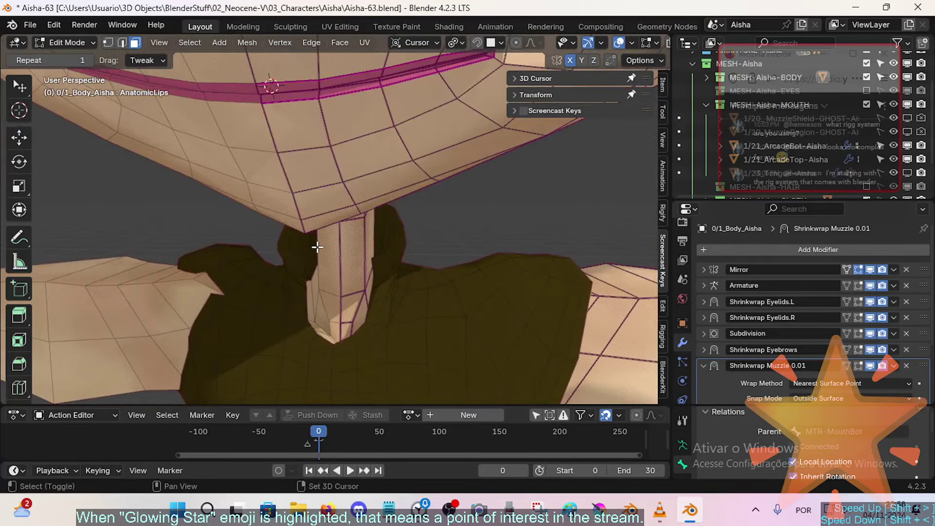
shift+middle_drag(317, 246, 334, 231)
scroll(322, 258, up, 2)
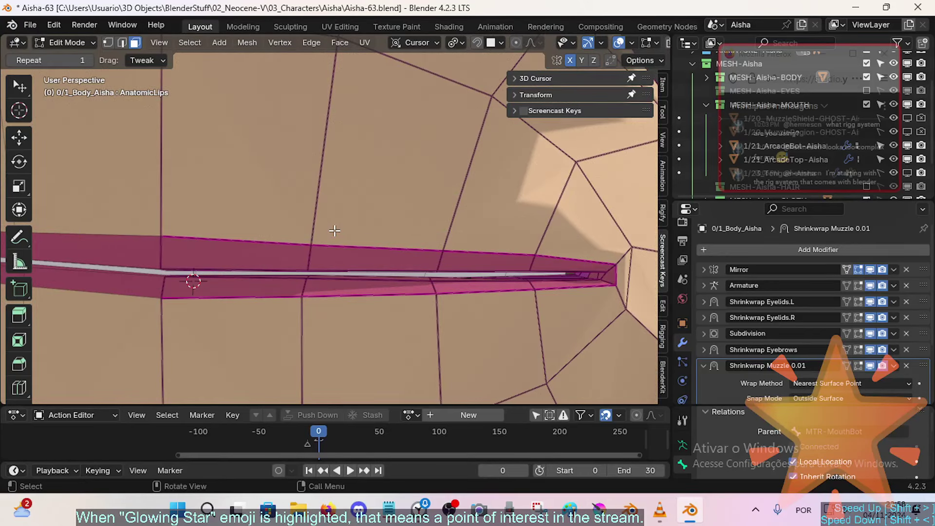
scroll(326, 246, down, 1)
middle_drag(323, 265, 256, 263)
middle_drag(356, 310, 317, 279)
scroll(315, 278, up, 1)
middle_drag(317, 279, 358, 327)
scroll(327, 294, up, 2)
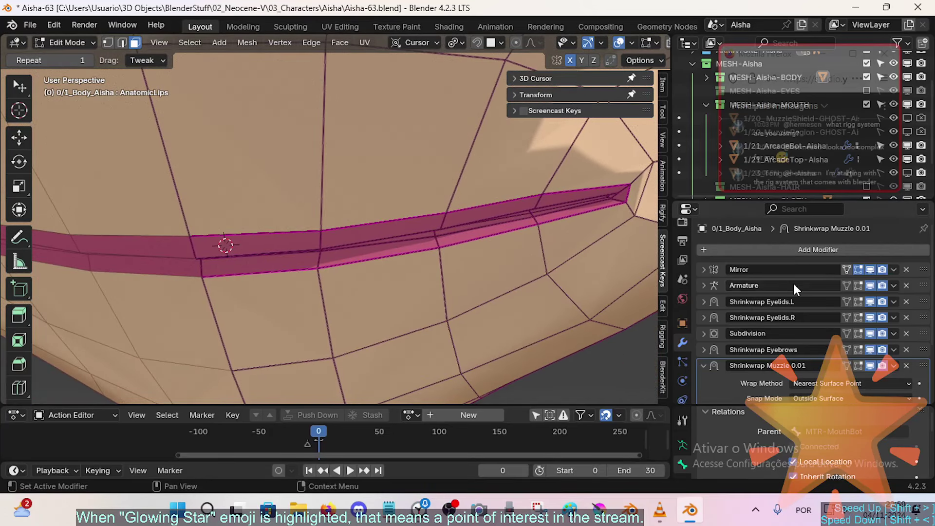
- Turn off the Mirror modifier's edit-mode display and view the full smoothed face in Object Mode
click(857, 269)
middle_drag(417, 260, 310, 223)
scroll(309, 223, down, 4)
middle_drag(386, 253, 406, 247)
scroll(407, 246, down, 3)
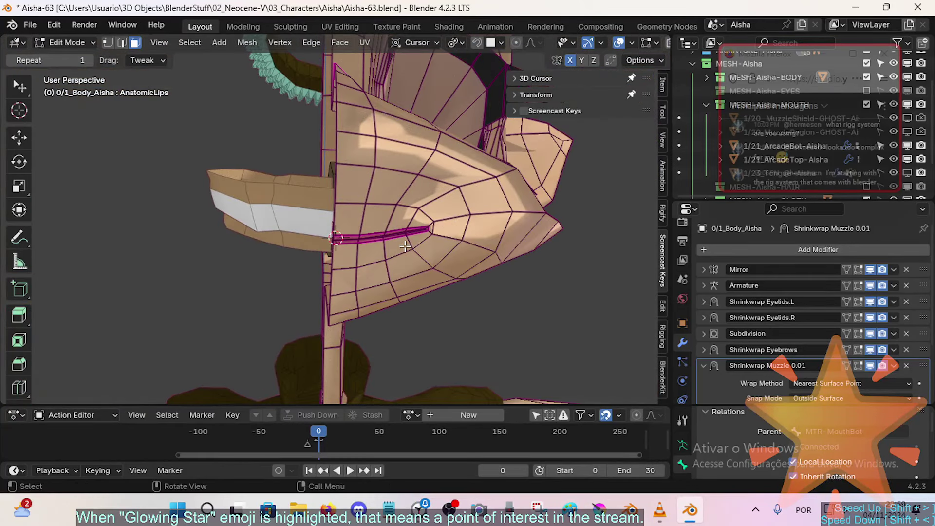
key(ctrl+Tab)
key(4)
shift+middle_drag(410, 191, 384, 287)
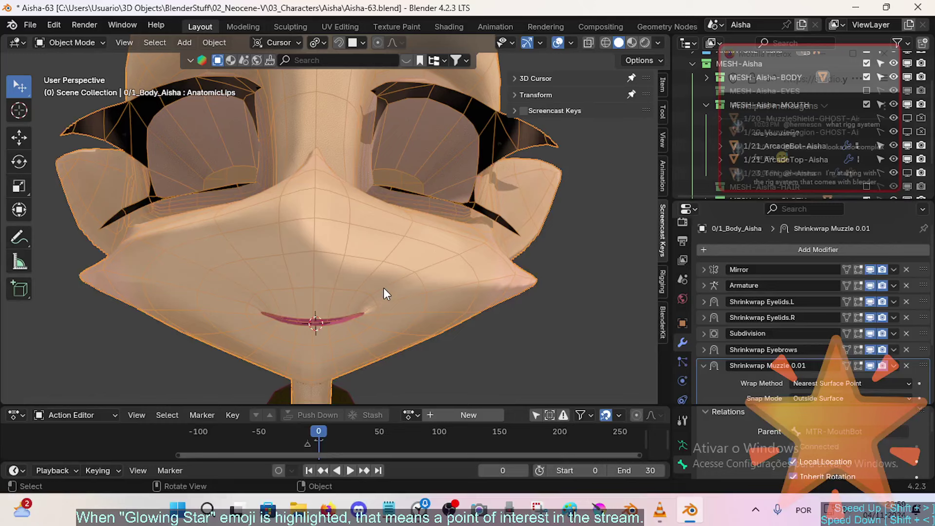
middle_drag(413, 250, 374, 255)
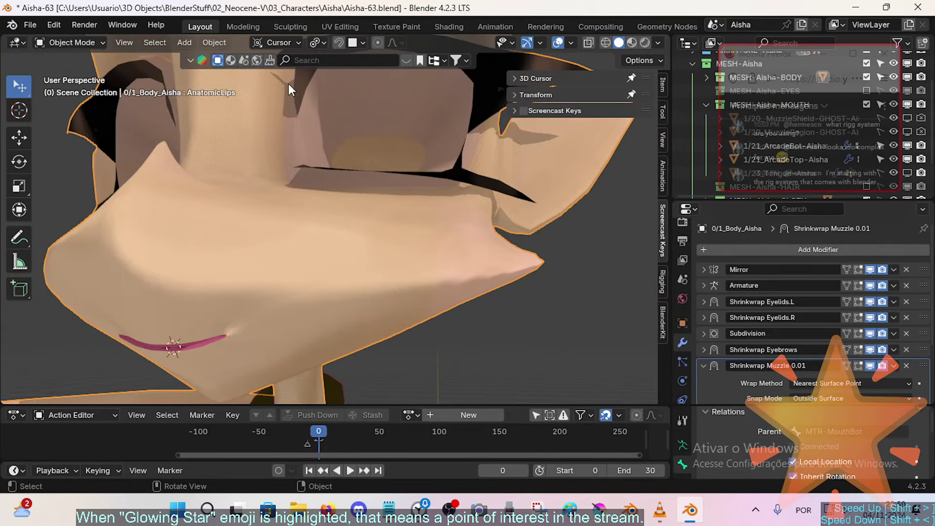
- Show the hidden objects, select the ARM-Aisha armature and put it in Pose Mode
scroll(423, 172, down, 1)
key(alt+h)
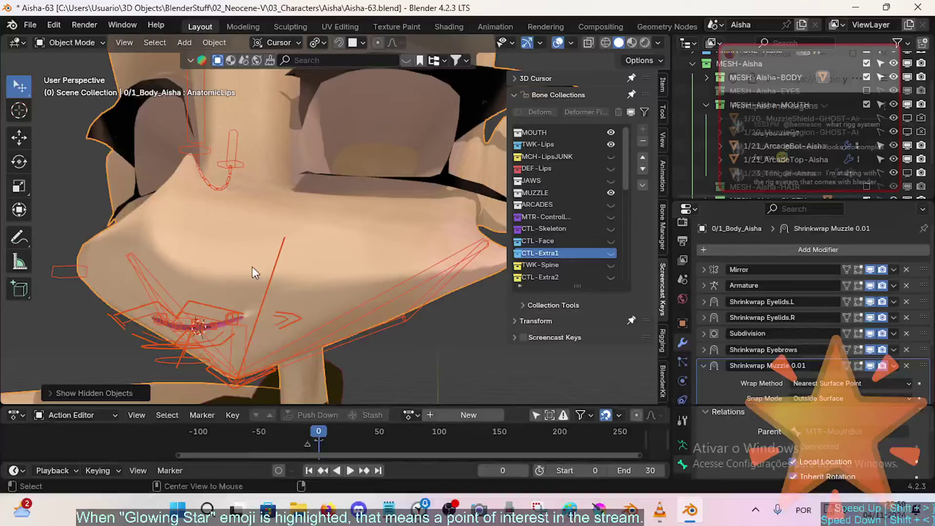
middle_drag(256, 304, 286, 317)
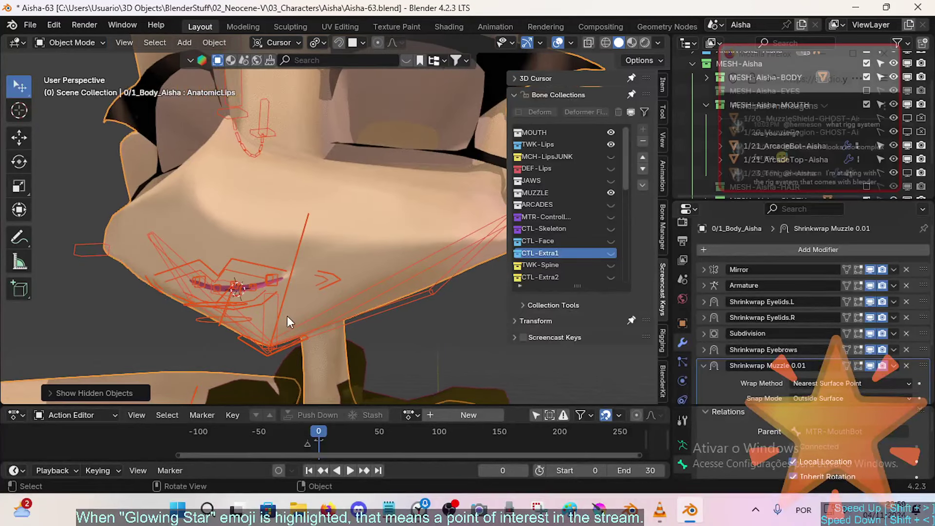
click(335, 273)
click(337, 273)
key(ctrl+Tab)
- Test the mouth rig by pulling the mouth corner control outward and raising the CTL-LipsTop bone
drag(336, 275, 410, 256)
middle_drag(409, 256, 384, 250)
drag(386, 250, 390, 254)
drag(252, 252, 261, 203)
click(253, 255)
click(257, 237)
key(shift+z)
scroll(280, 250, up, 2)
scroll(280, 250, up, 1)
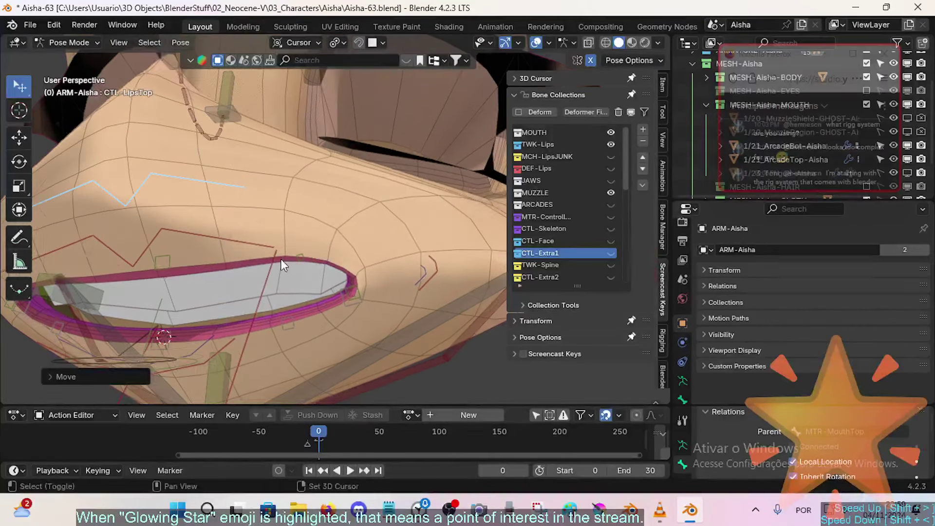
shift+middle_drag(281, 259, 263, 208)
- Test repositioning MTR-MouthTop and the individual lip tweak bones, including TWK-MAP-LipBot and TWK-MAP-LipCornerBot.L
drag(256, 184, 271, 235)
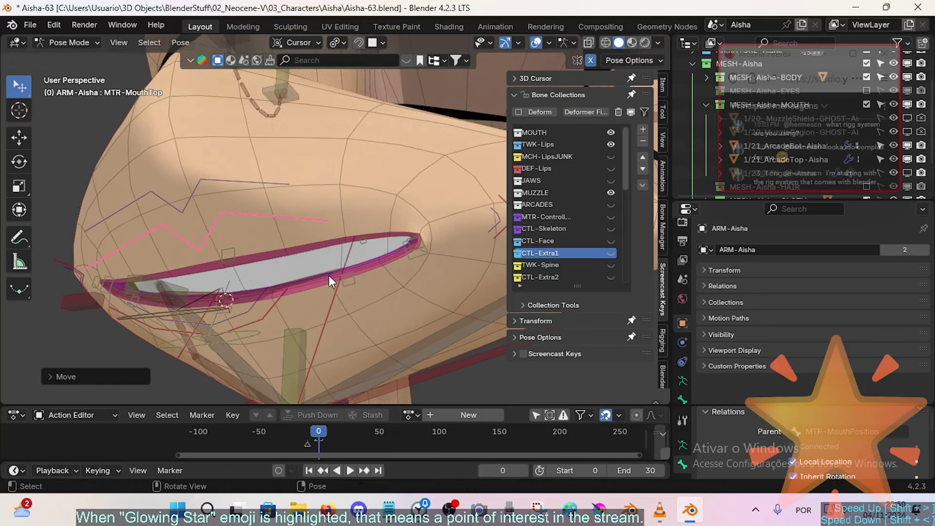
drag(340, 276, 342, 298)
drag(228, 254, 210, 221)
click(225, 303)
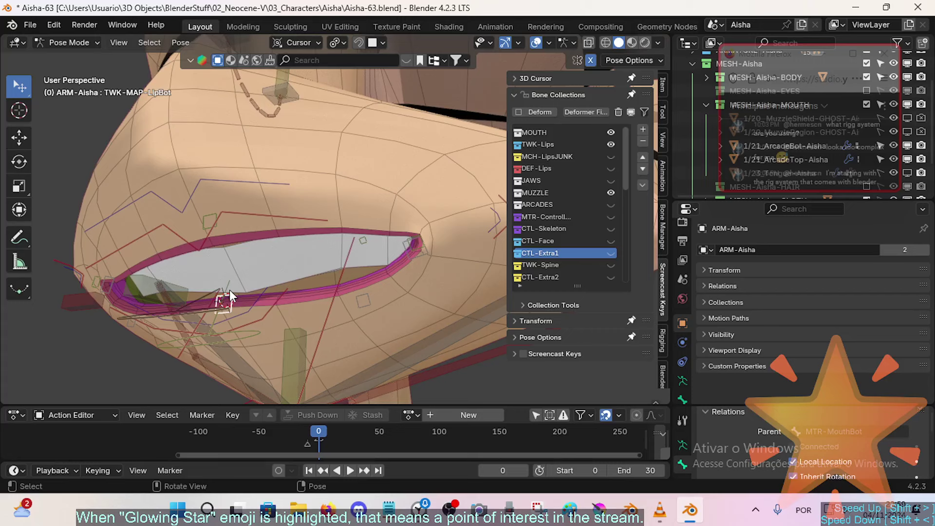
drag(229, 290, 238, 317)
drag(349, 303, 344, 258)
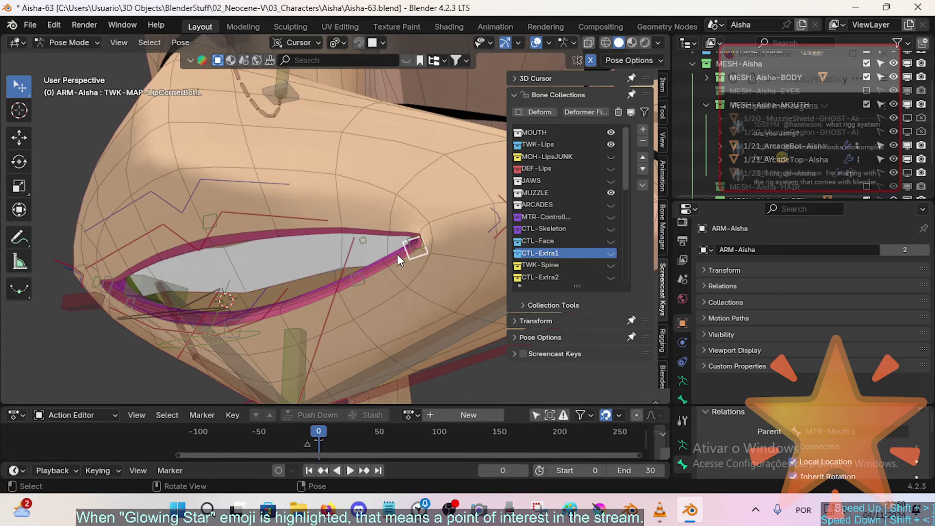
click(419, 234)
drag(420, 233, 350, 241)
- Return the mouth to its rest pose and reopen the body mesh in Edit Mode to review the Shrinkwrap Muzzle 0.01 settings
click(335, 262)
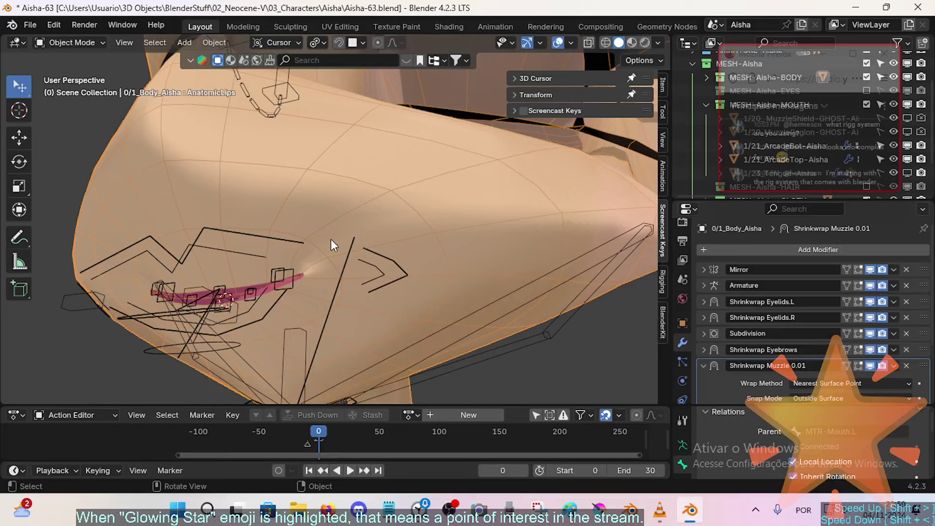
key(Tab)
middle_drag(403, 267, 390, 254)
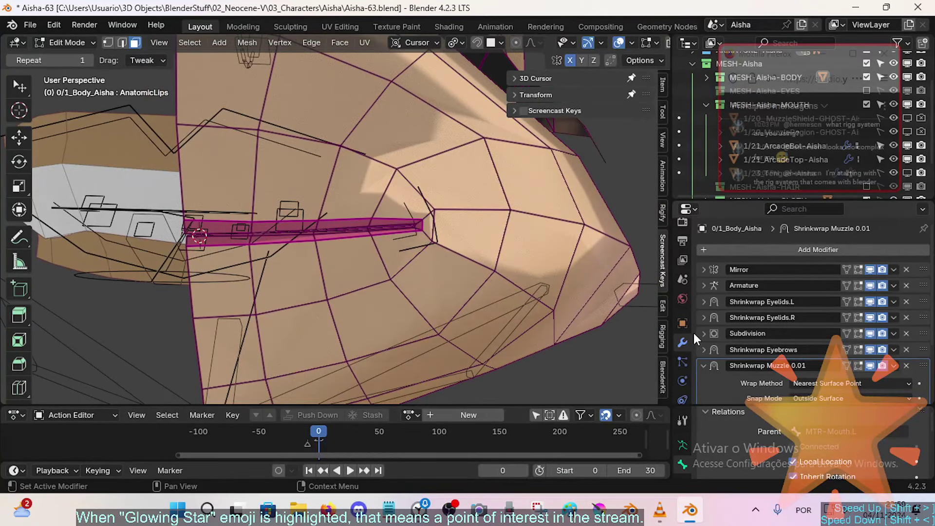
scroll(730, 340, down, 3)
scroll(684, 389, down, 3)
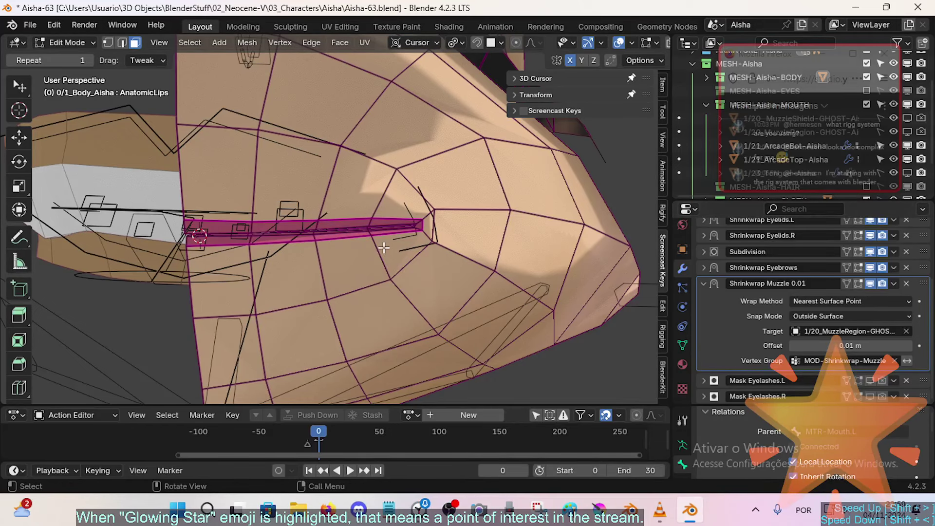
- Return the body mesh to Object Mode and bring up its Shape Keys list
key(ctrl+Tab)
click(463, 217)
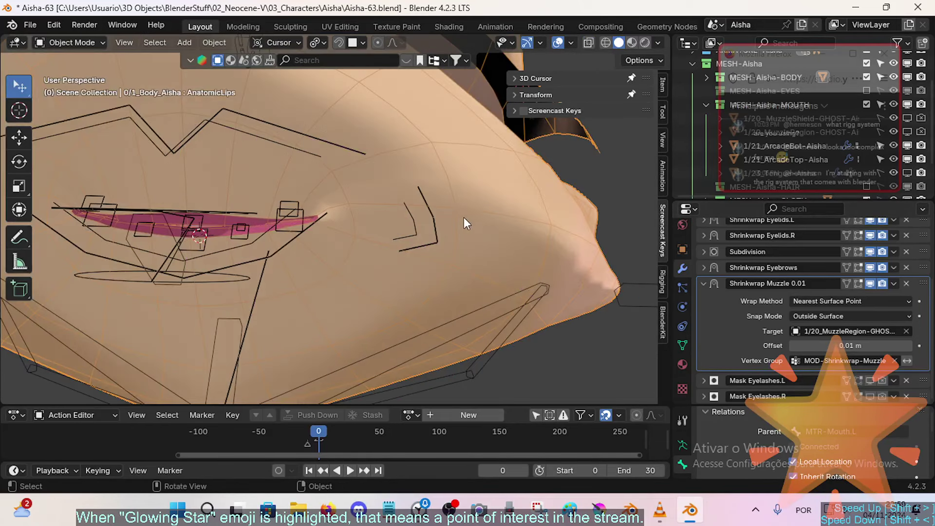
click(682, 345)
scroll(773, 326, down, 5)
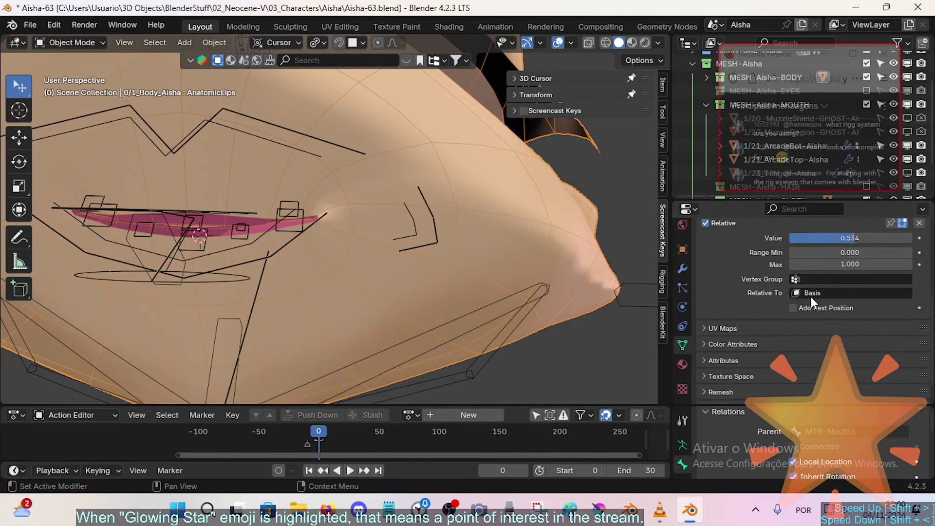
scroll(811, 297, up, 5)
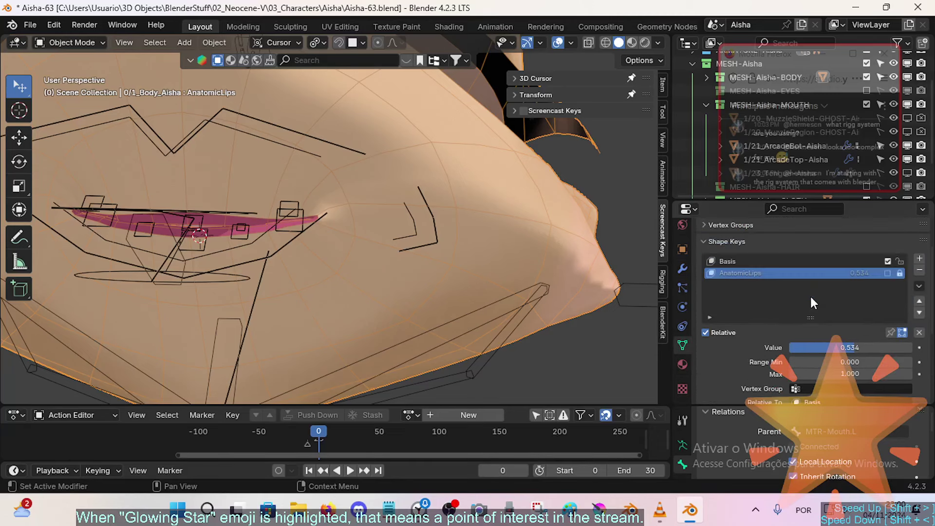
- Enable the AnatomicLips shape key, raise its value to 1.000 and view the protruding lips close up
click(887, 273)
drag(849, 347, 912, 347)
click(898, 273)
middle_drag(360, 244, 344, 251)
scroll(341, 253, down, 6)
key(shift+grave)
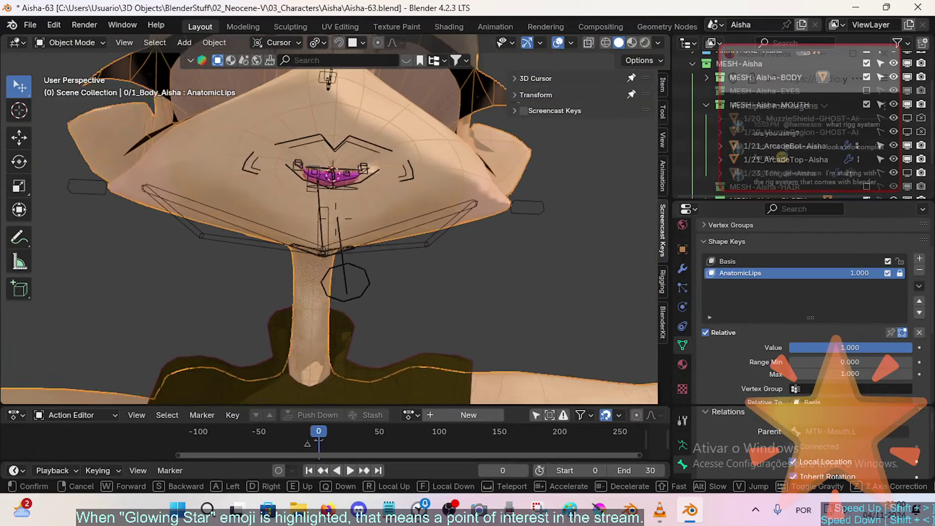
key(w)
click(335, 219)
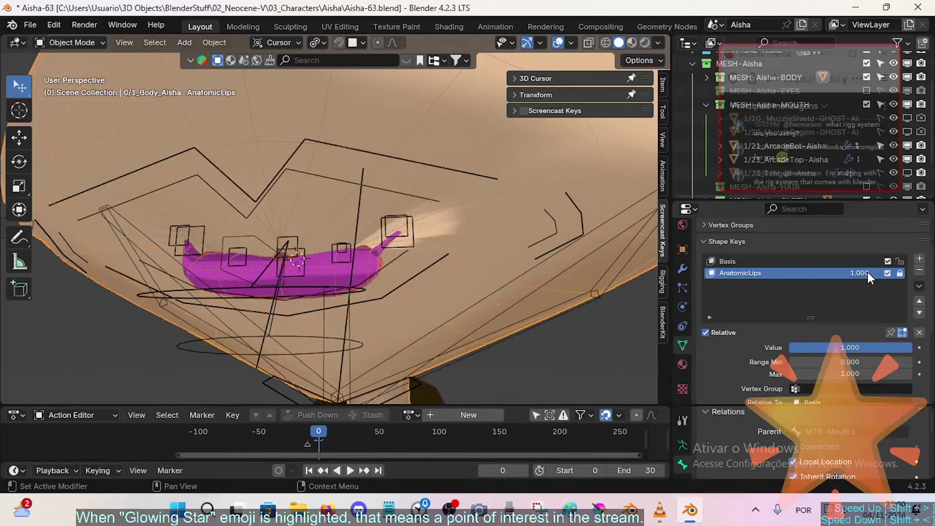
- Lower the AnatomicLips shape key to 0.479 and view the lips from closer up
drag(867, 272, 792, 271)
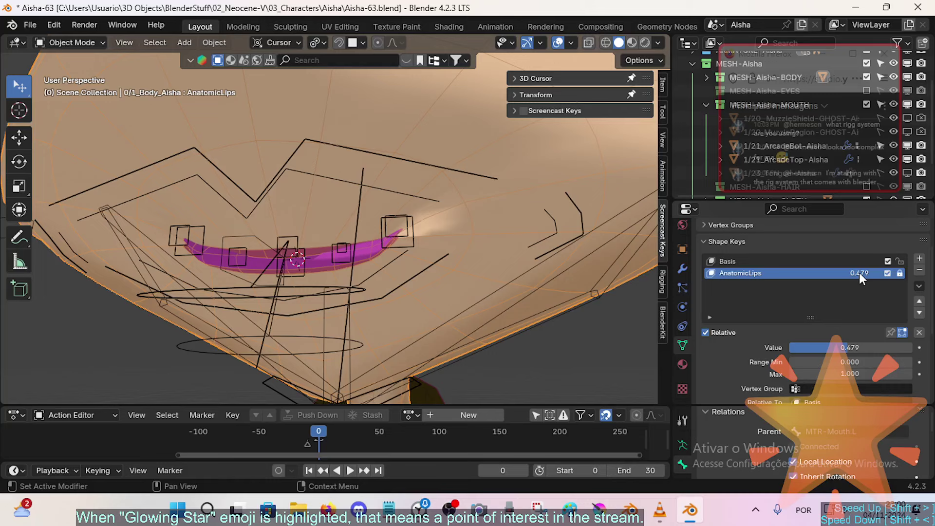
key(shift+grave)
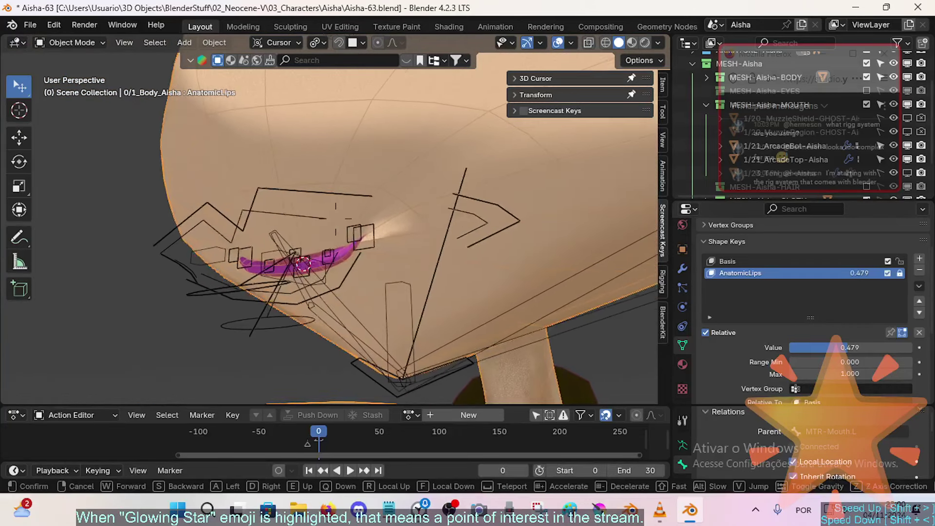
key(w)
click(335, 218)
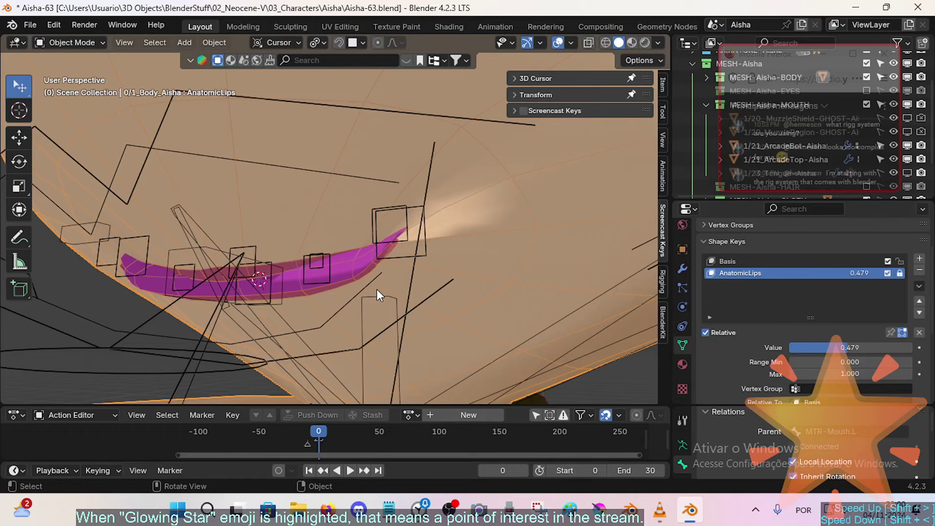
- Examine the lip volume and mouth corners from both sides, the front and below
key(shift+grave)
key(a)
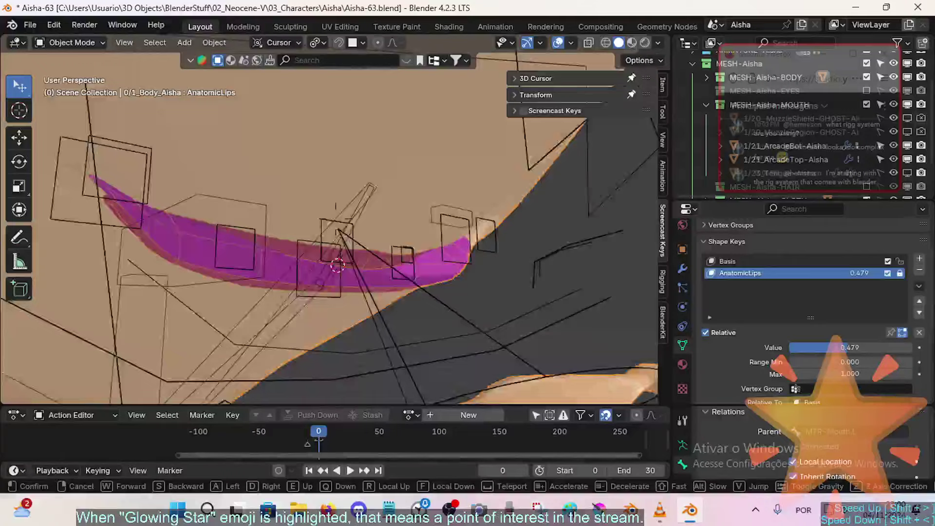
key(a)
key(d)
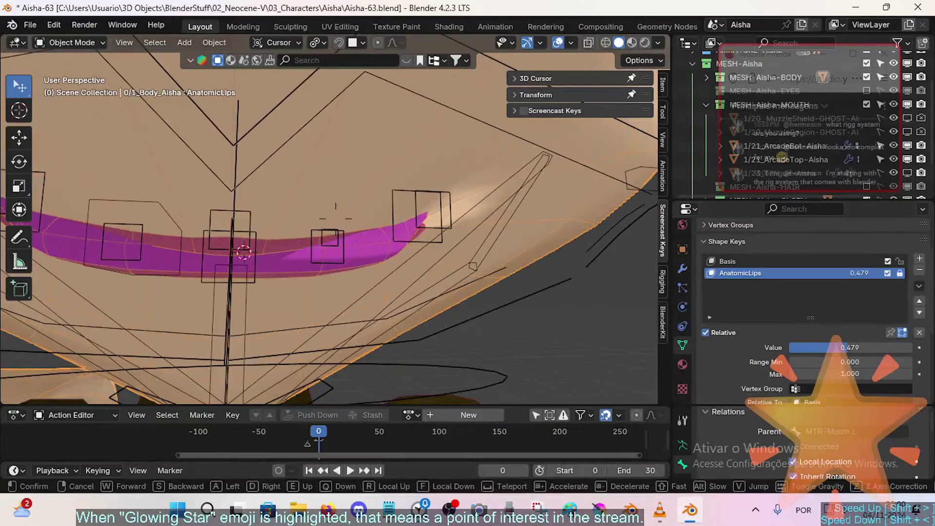
click(336, 219)
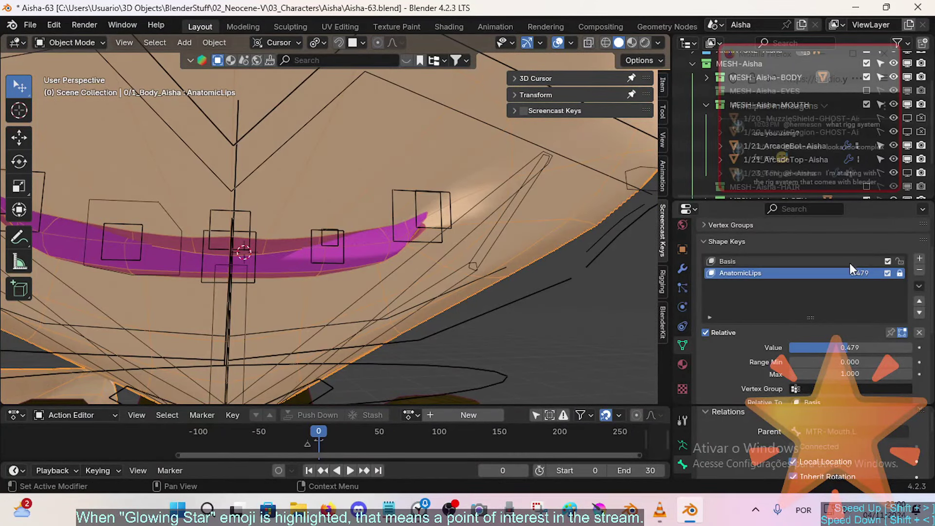
key(shift+grave)
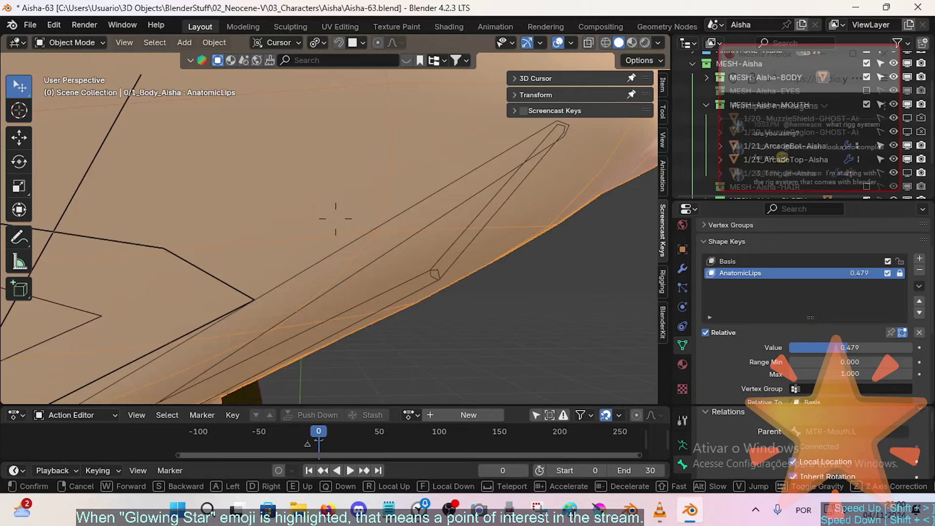
key(w)
click(335, 219)
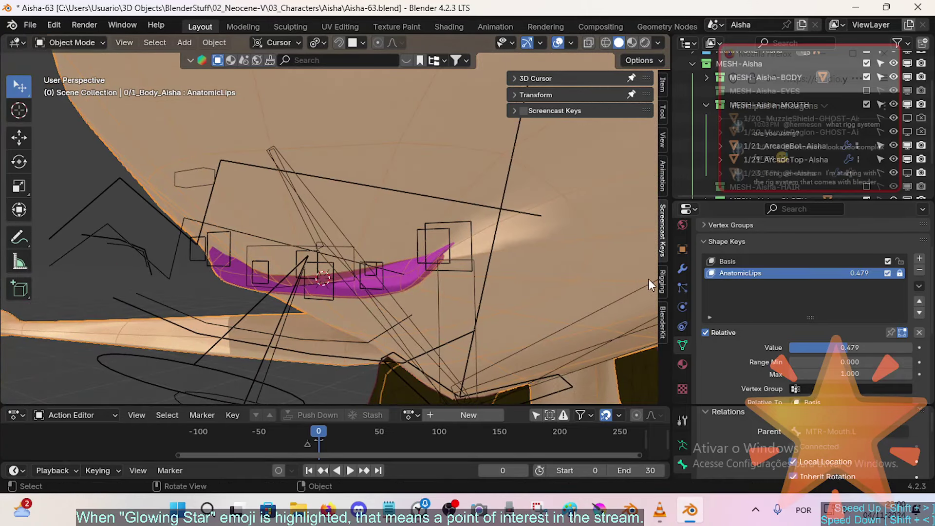
scroll(410, 263, down, 1)
middle_drag(410, 263, 426, 249)
key(shift+grave)
key(w)
click(335, 219)
scroll(422, 267, down, 4)
- Select the ARM-Aisha armature, hide the sidebar and put the armature in Pose Mode
click(487, 214)
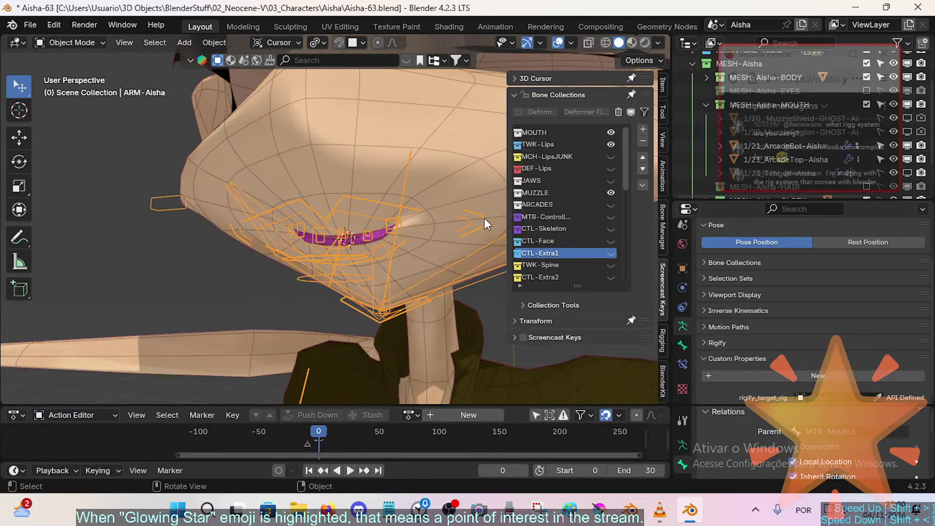
key(n)
click(484, 217)
key(ctrl+z)
key(ctrl+Tab)
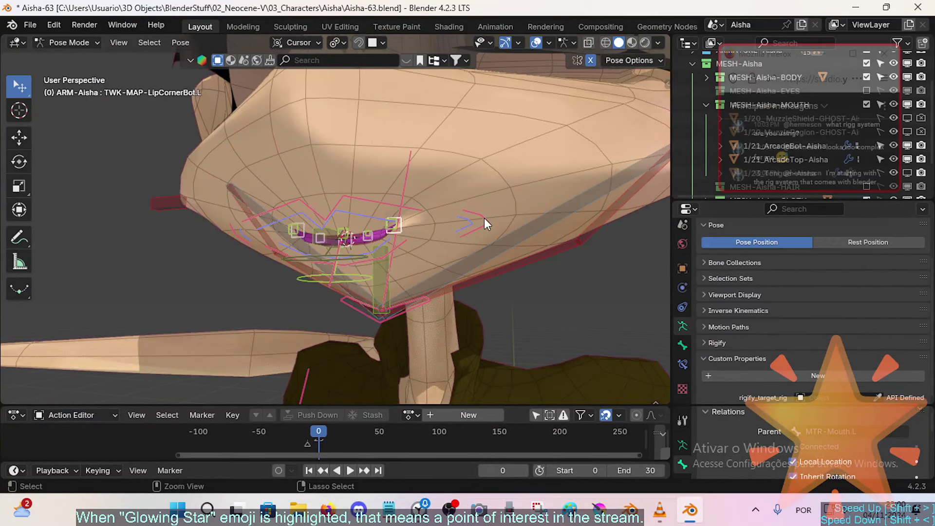
- Widen the mouth by moving its left corner control outward, and raise the CTL-LipsTop bone to open the upper lip
click(484, 218)
key(g)
click(524, 224)
click(364, 218)
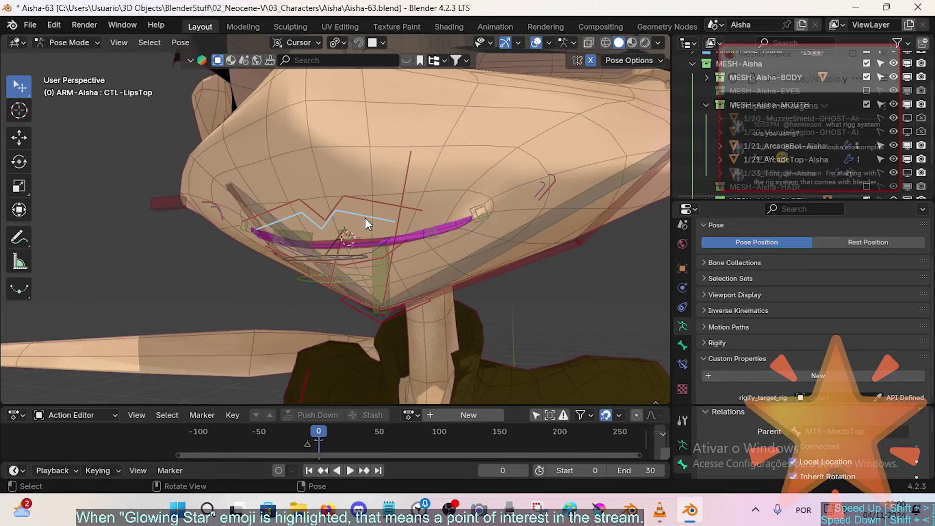
key(g)
click(375, 172)
- Reposition the upper lip controls, including MTR-MouthTop, to shape the top of the open mouth from a side view
middle_drag(375, 171, 327, 252)
click(380, 188)
key(g)
click(369, 198)
key(g)
click(375, 197)
key(g)
click(374, 231)
key(g)
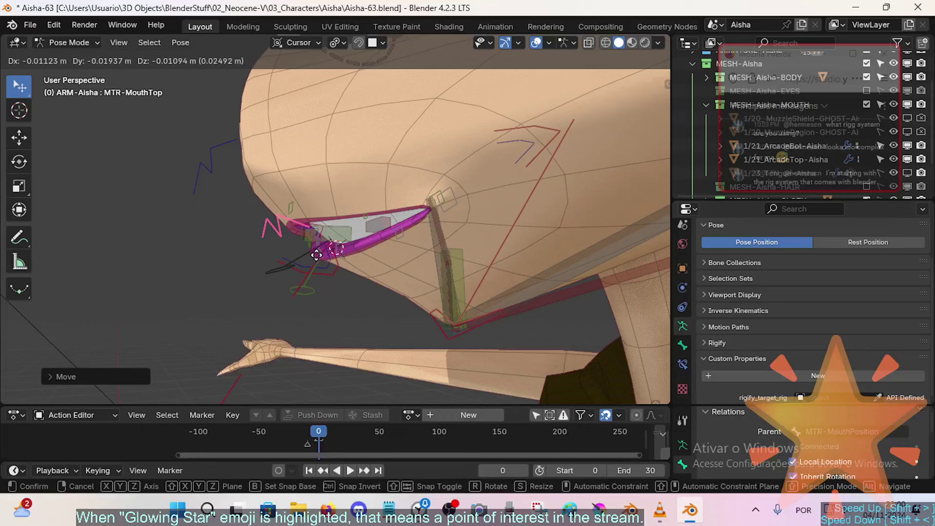
click(327, 270)
- Lower the MTR-MouthBot control and reposition the CTL-LipsBot bone to open the lower lip
click(339, 267)
key(g)
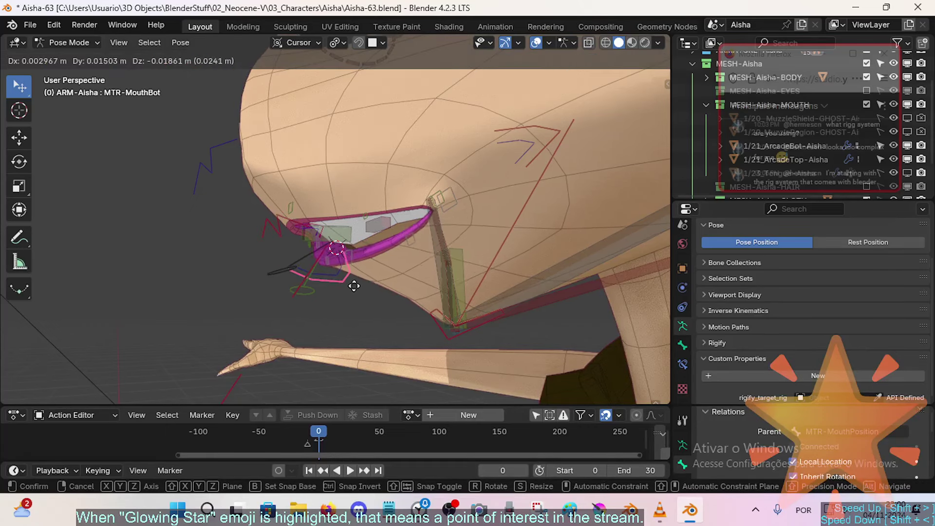
click(352, 285)
middle_drag(352, 284, 397, 247)
click(355, 278)
key(g)
click(341, 270)
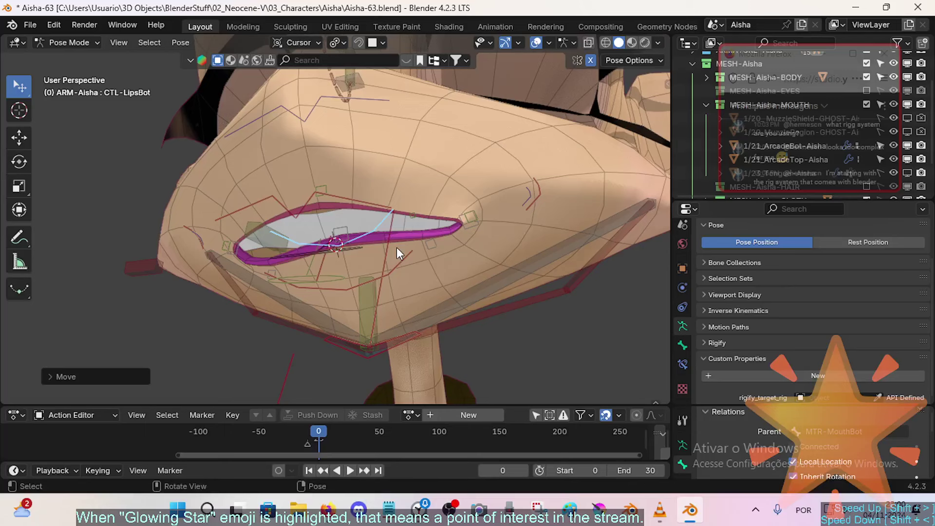
key(g)
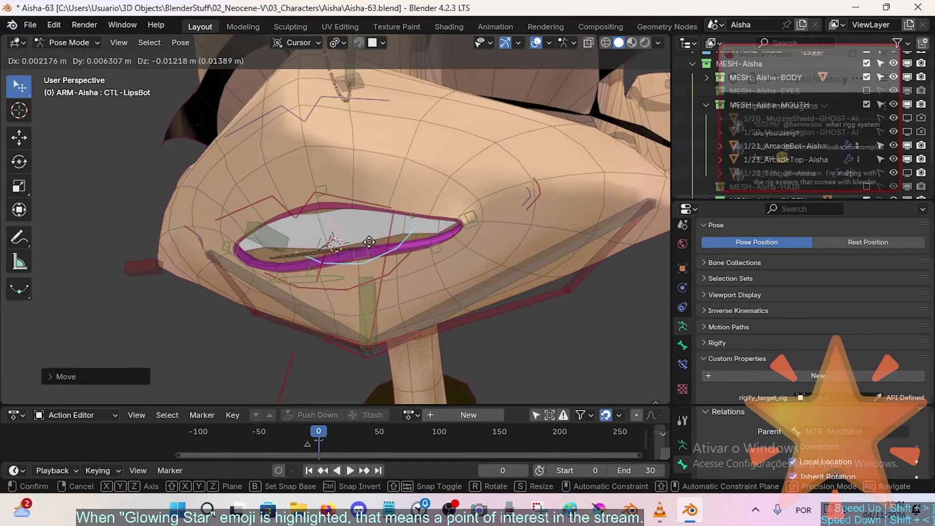
click(339, 269)
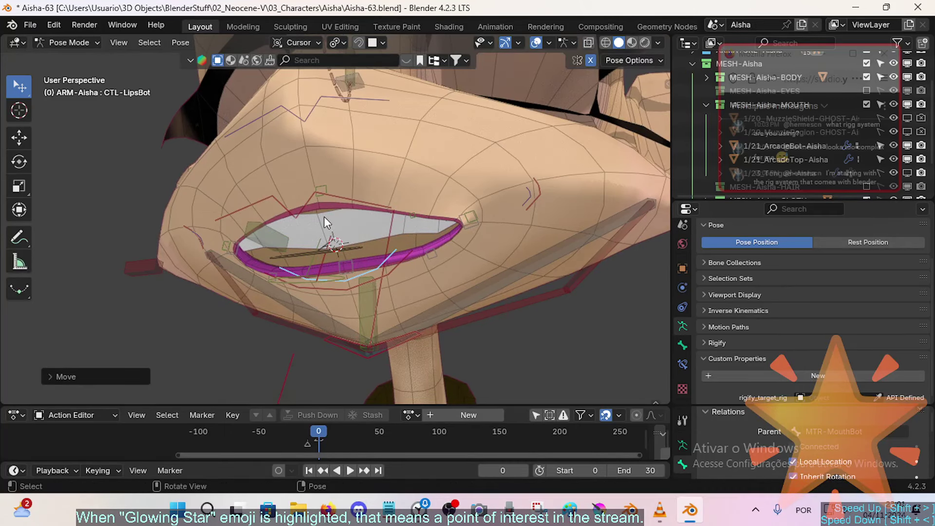
- Select the body mesh and toggle the AnatomicLips shape key off and on to compare the open mouth's lips
click(475, 256)
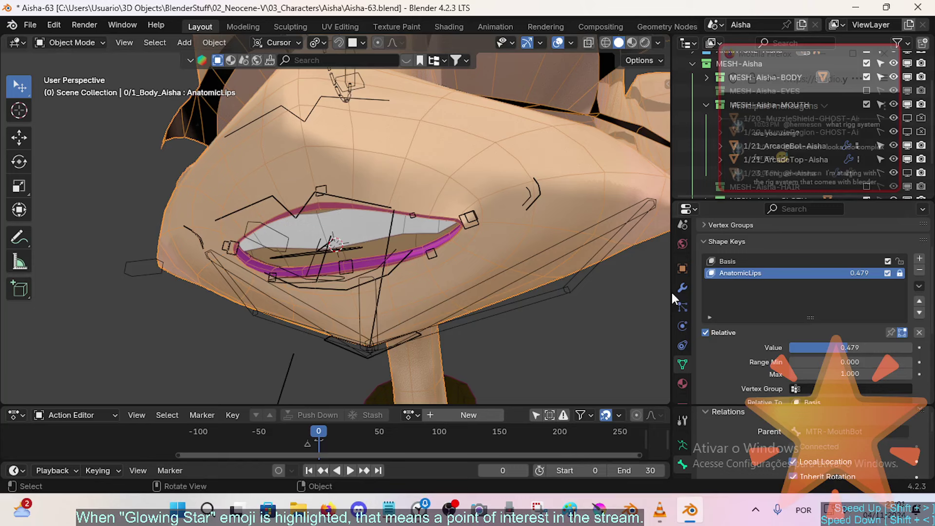
click(886, 273)
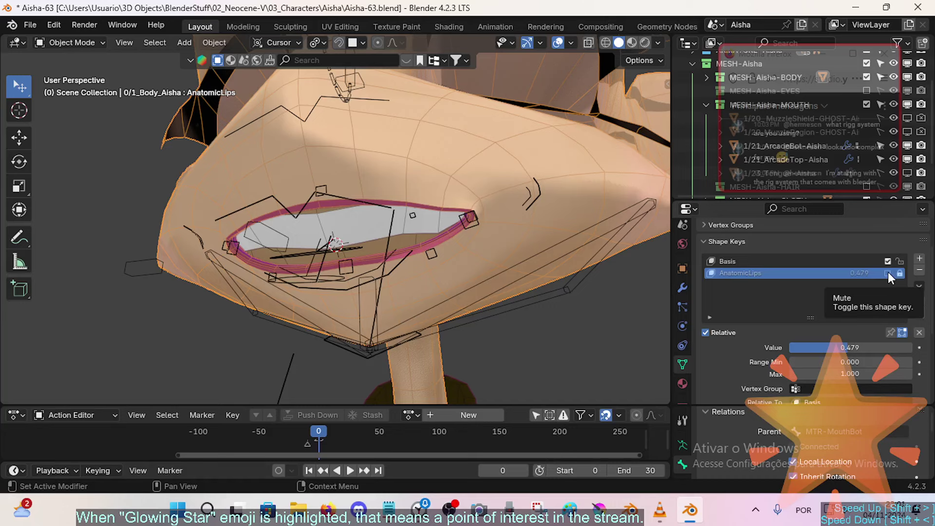
click(887, 273)
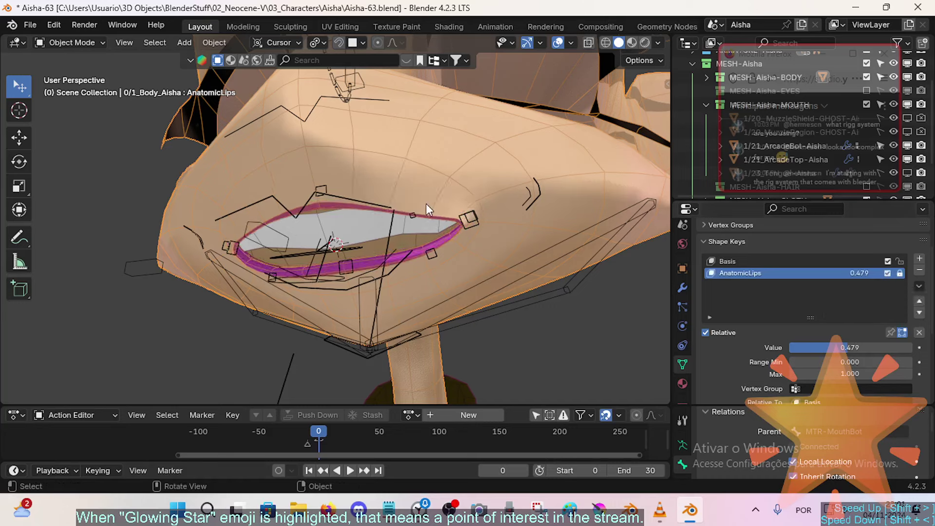
click(887, 273)
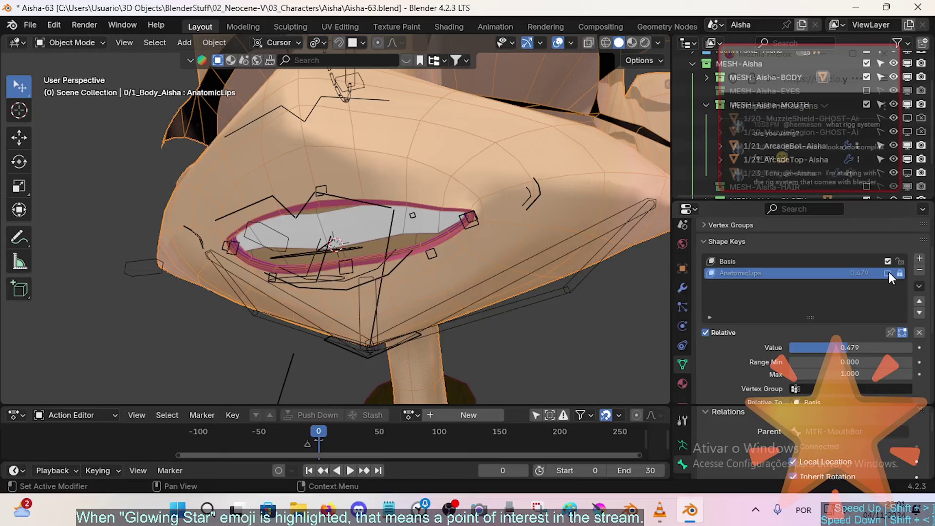
click(887, 274)
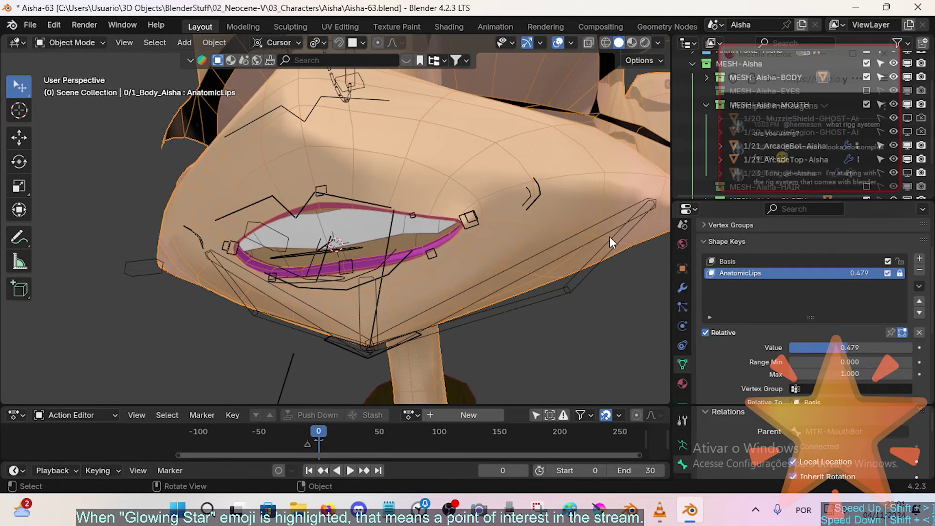
scroll(530, 229, up, 1)
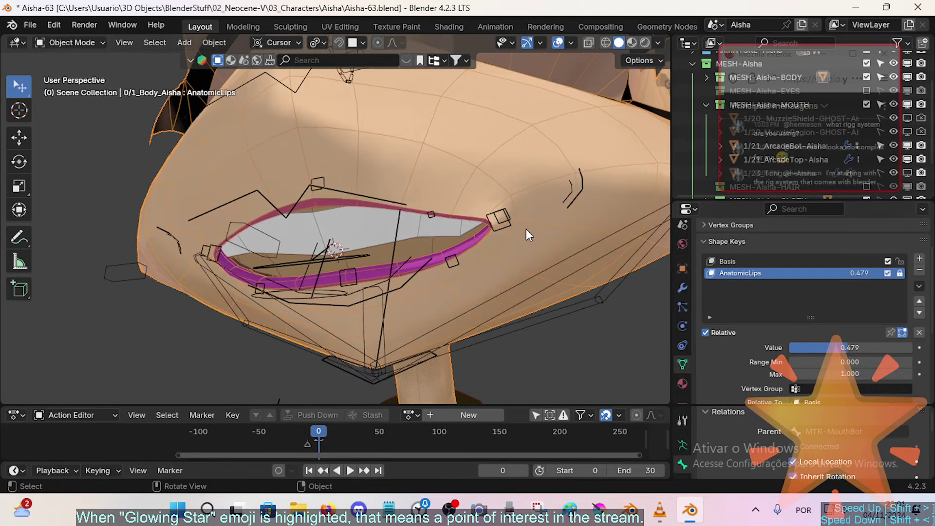
click(887, 272)
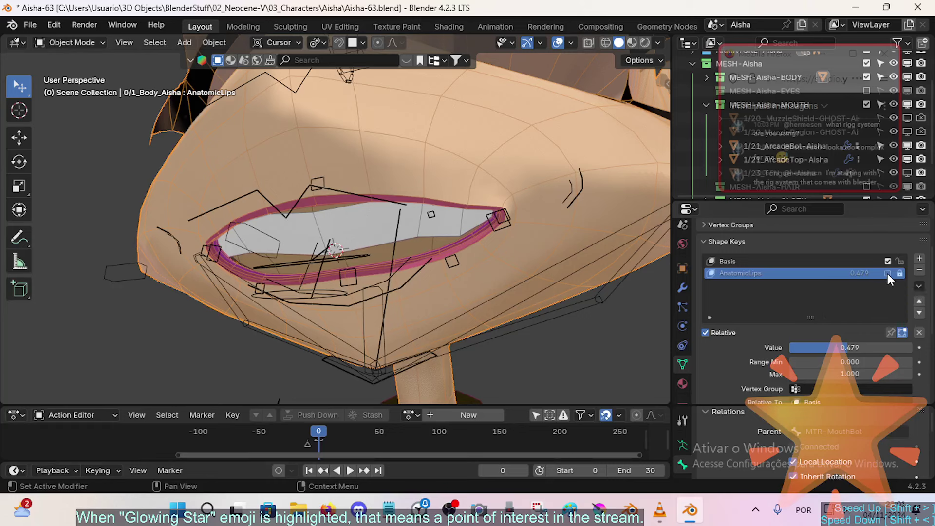
click(887, 273)
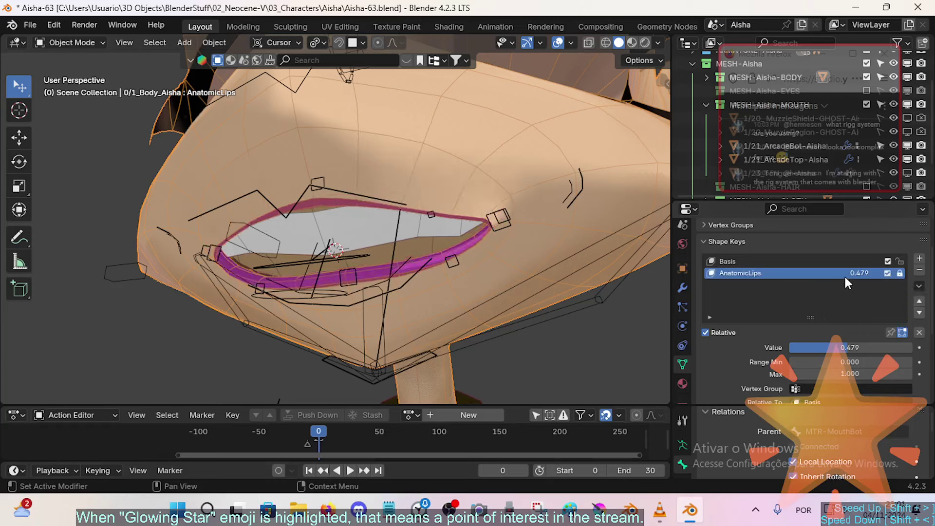
- Try the AnatomicLips shape key at 1.000, select Basis, and reduce AnatomicLips to about 0.616
drag(864, 346, 908, 346)
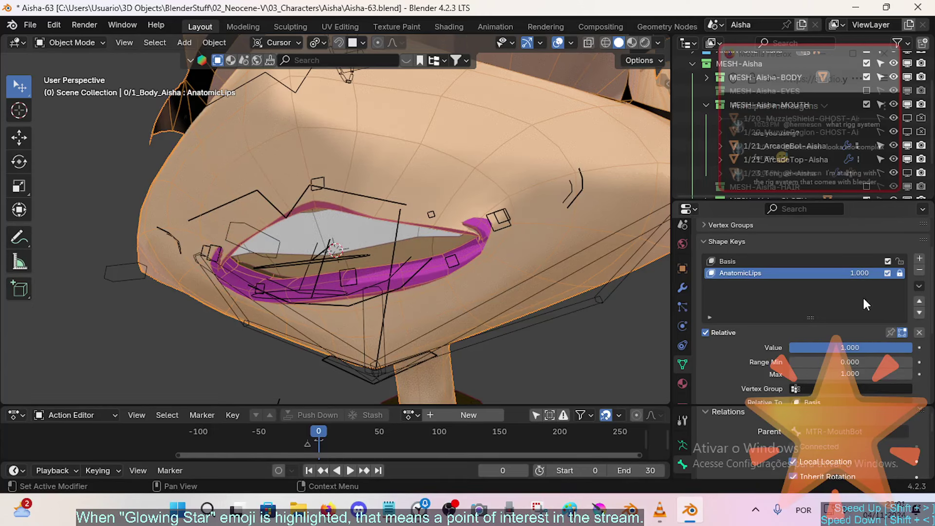
click(837, 261)
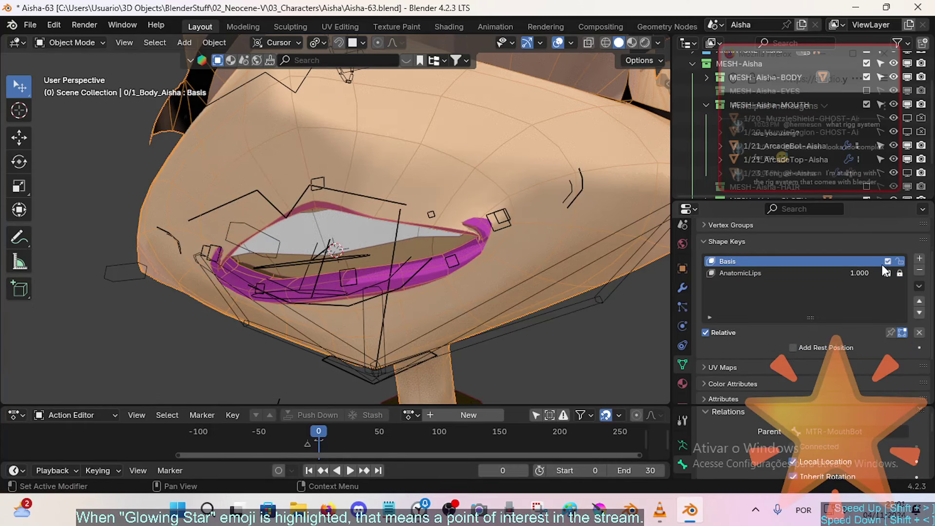
middle_drag(407, 229, 380, 230)
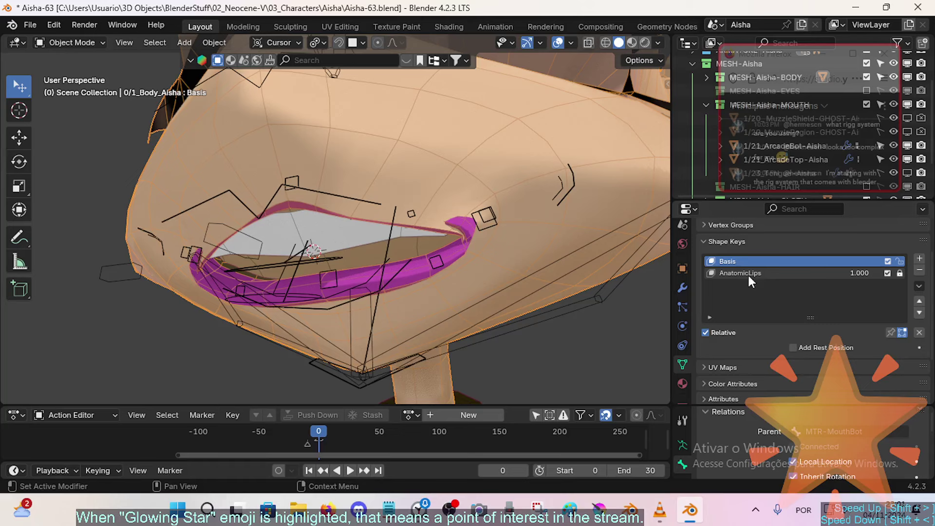
drag(865, 274, 755, 273)
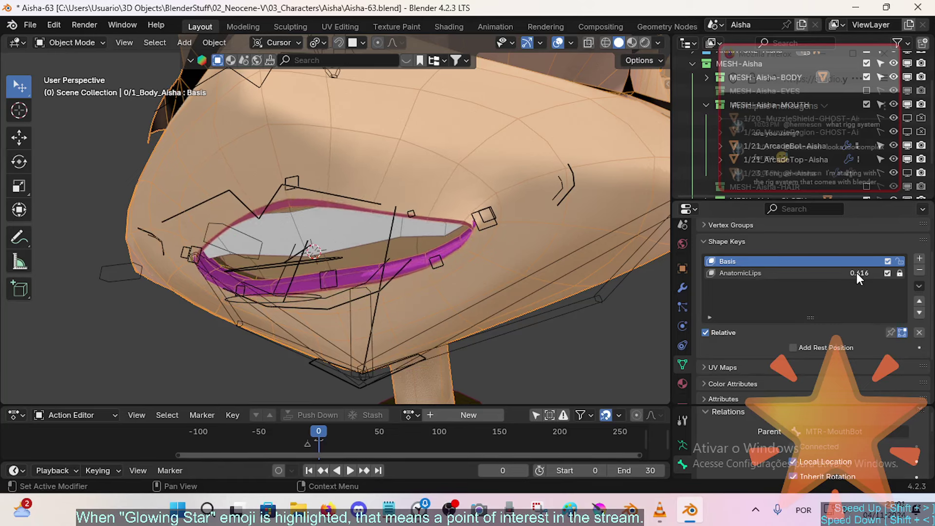
mouse_move(857, 273)
mouse_down()
mouse_move(893, 274)
mouse_move(806, 273)
mouse_move(862, 273)
mouse_up()
- Select the ARM-Aisha armature, enter Pose Mode, and lower the MTR-MouthTop control to bring the upper lip down
click(332, 194)
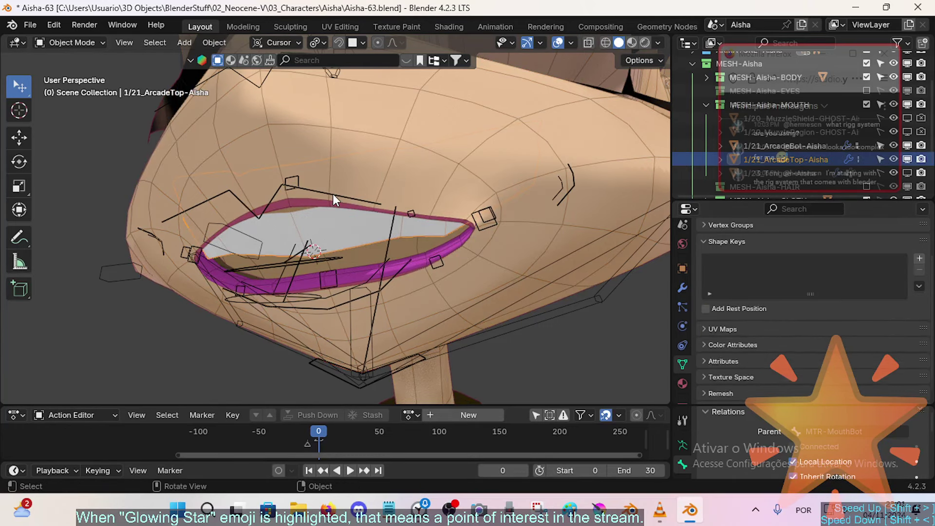
click(343, 194)
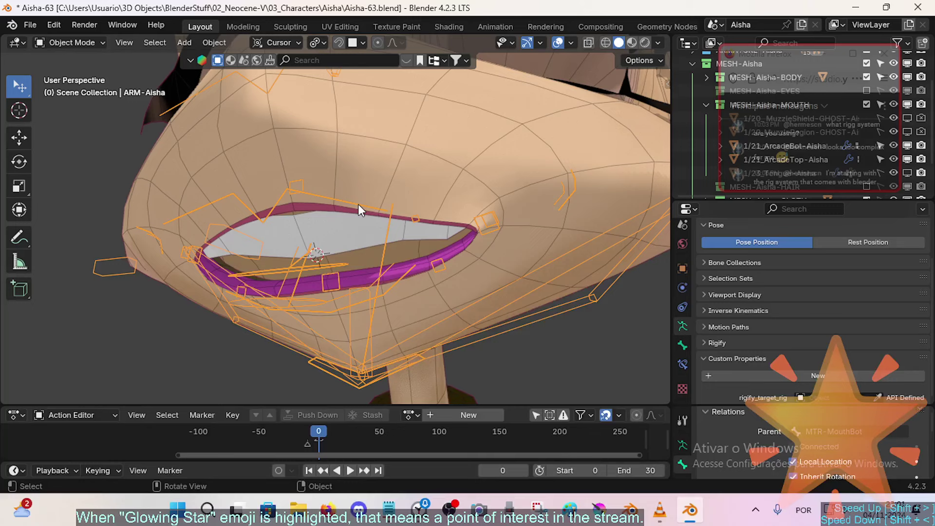
key(ctrl+Tab)
click(358, 205)
key(g)
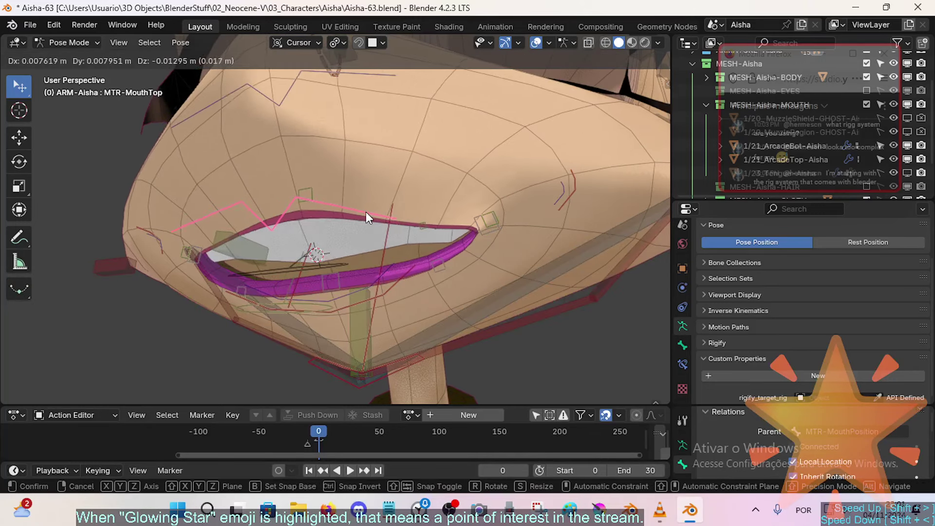
click(365, 213)
middle_drag(365, 213, 378, 212)
key(g)
click(380, 222)
- Raise the CTL-LipsBot bone in several moves to bring the lower lip up toward the upper lip
click(386, 294)
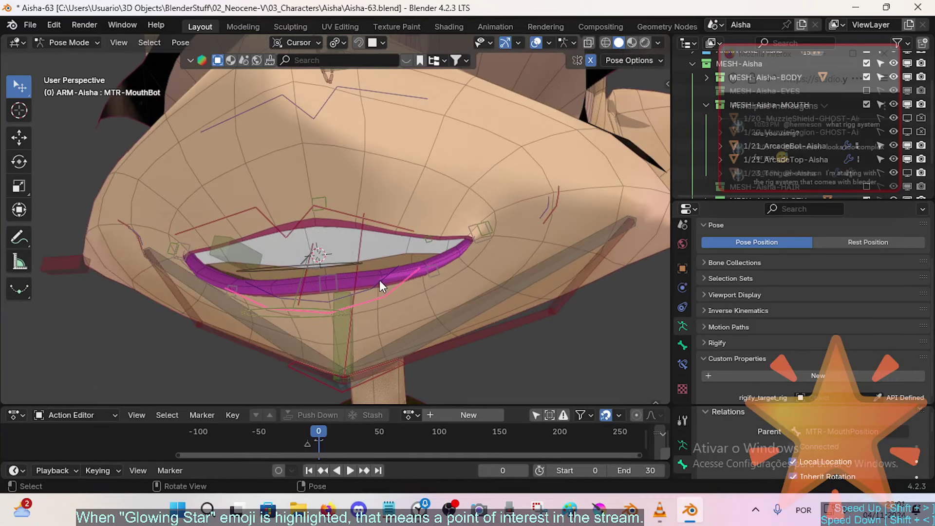
click(380, 280)
key(g)
click(375, 246)
key(g)
click(374, 226)
middle_drag(373, 224, 376, 205)
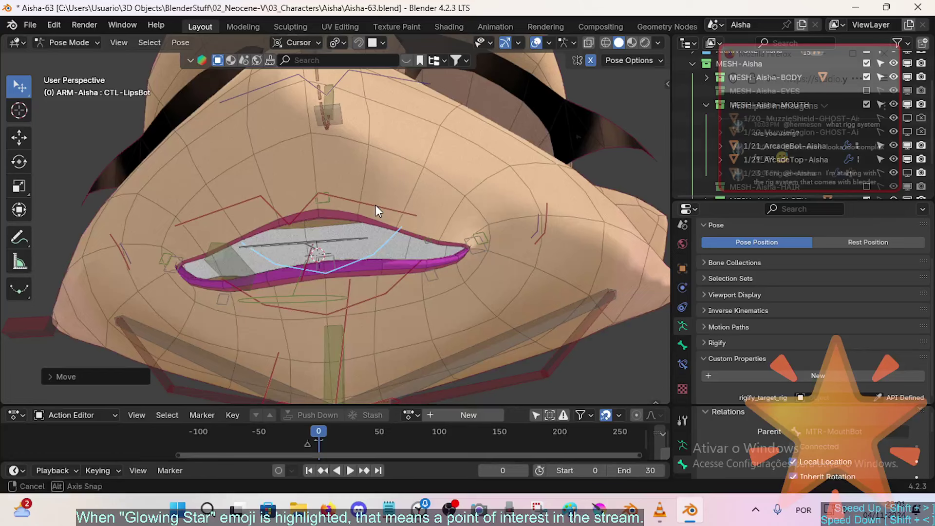
key(g)
click(379, 195)
- Lower the MTR-MouthTop control and move the MTR-MouthBot control slightly down to adjust the mouth opening
click(348, 204)
key(g)
click(354, 225)
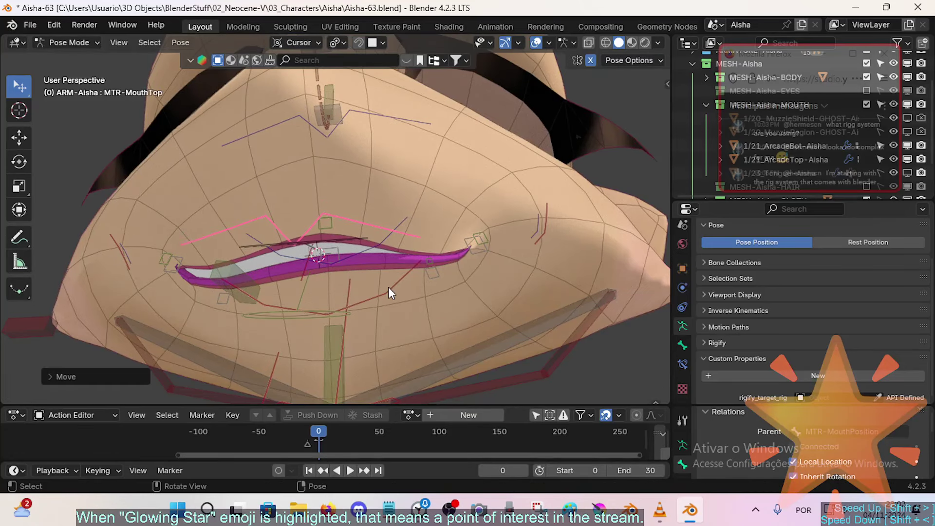
click(390, 289)
key(g)
click(387, 305)
- Move the CTL-Lips.L control inward, and rotate and lower the MTR-Mouth.L control to narrow the mouth corners
click(534, 222)
key(g)
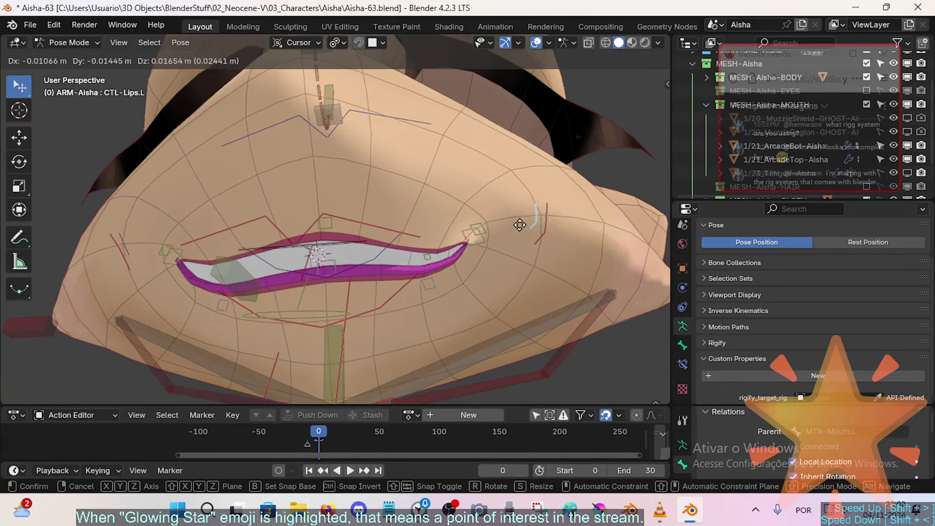
click(513, 239)
click(540, 232)
key(r)
click(556, 217)
key(g)
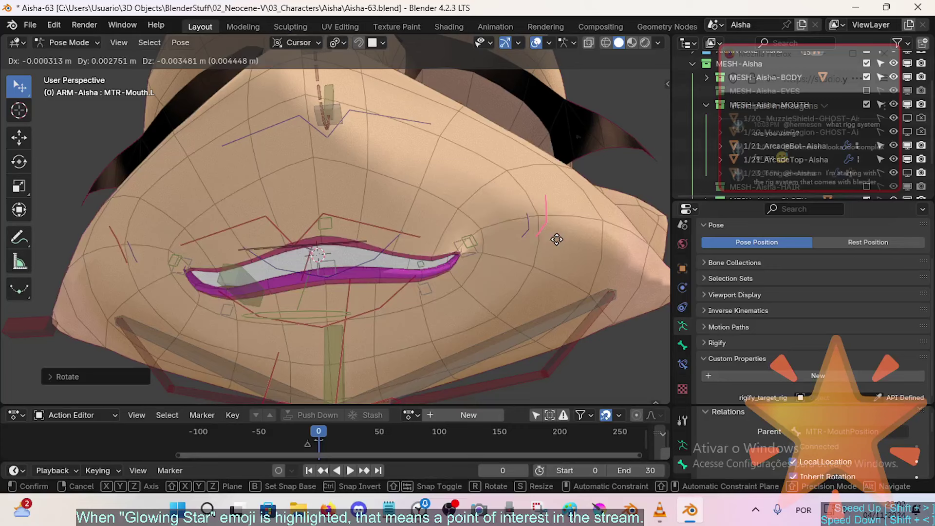
click(552, 250)
click(516, 241)
key(g)
right_click(506, 243)
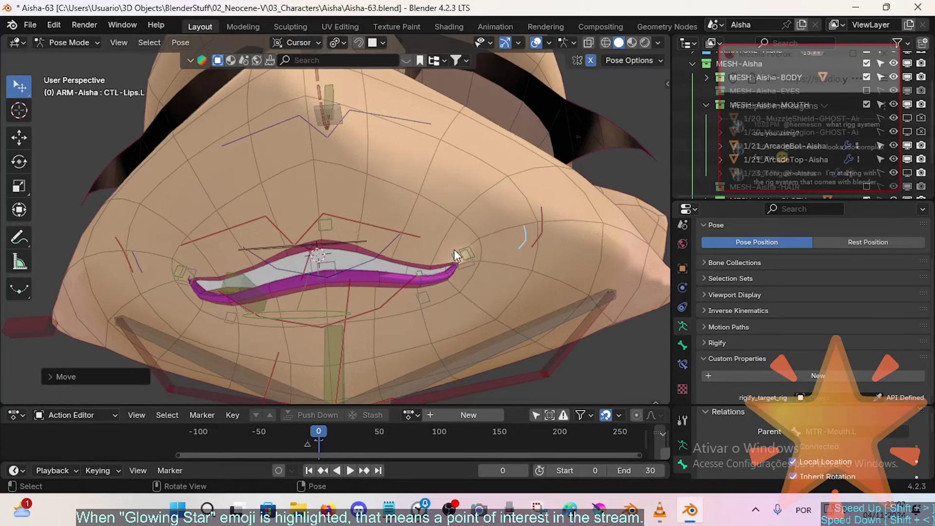
key(ctrl+z)
- Reposition the MTR-MouthTop and CTL-LipsTop controls to shape the upper lip of the narrow mouth, and select TWK-ArcadeTop
middle_drag(355, 218, 422, 291)
click(320, 265)
key(g)
click(336, 245)
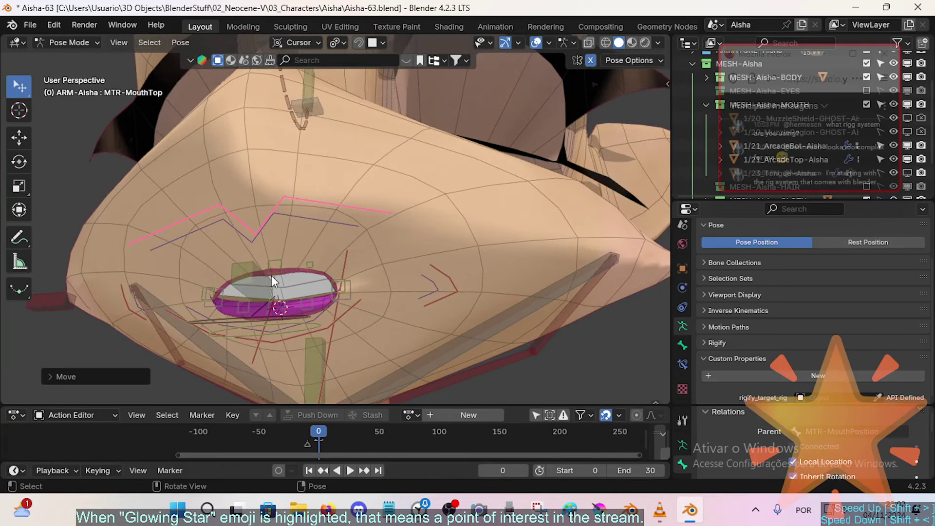
click(311, 224)
key(g)
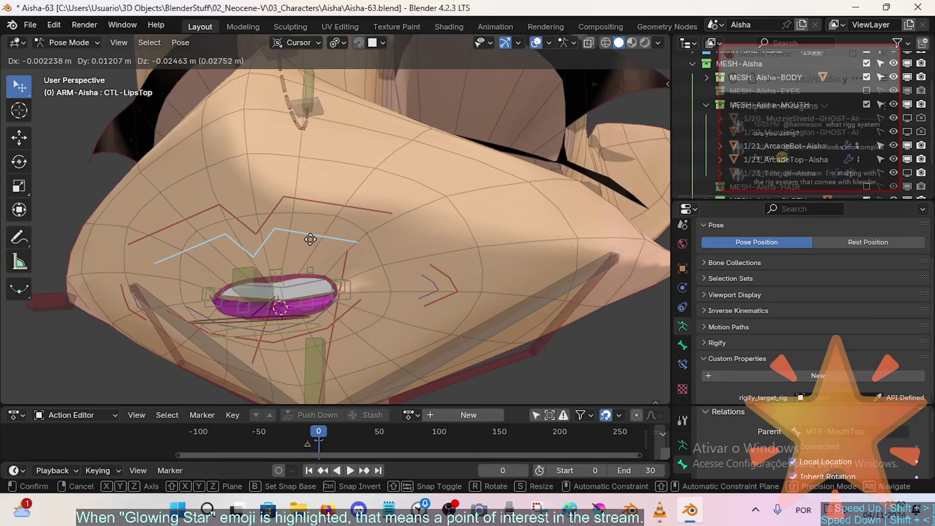
click(340, 315)
click(301, 324)
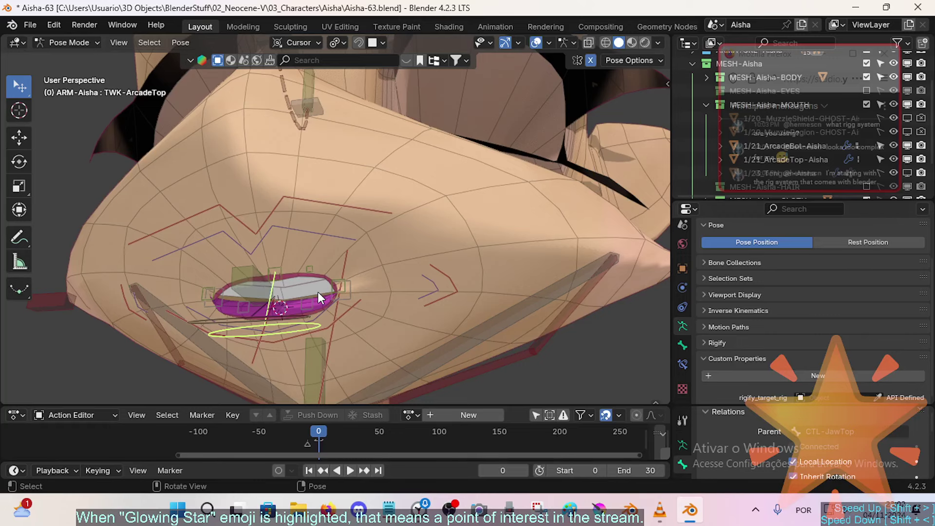
middle_drag(316, 291, 349, 280)
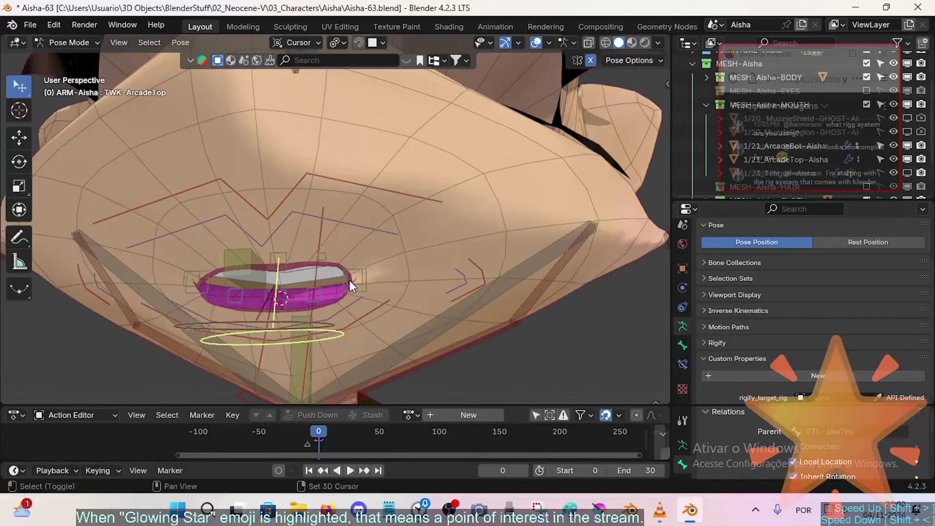
- Select the body mesh's AnatomicLips shape key and toggle it off and on to compare the narrow mouth from different angles
click(436, 270)
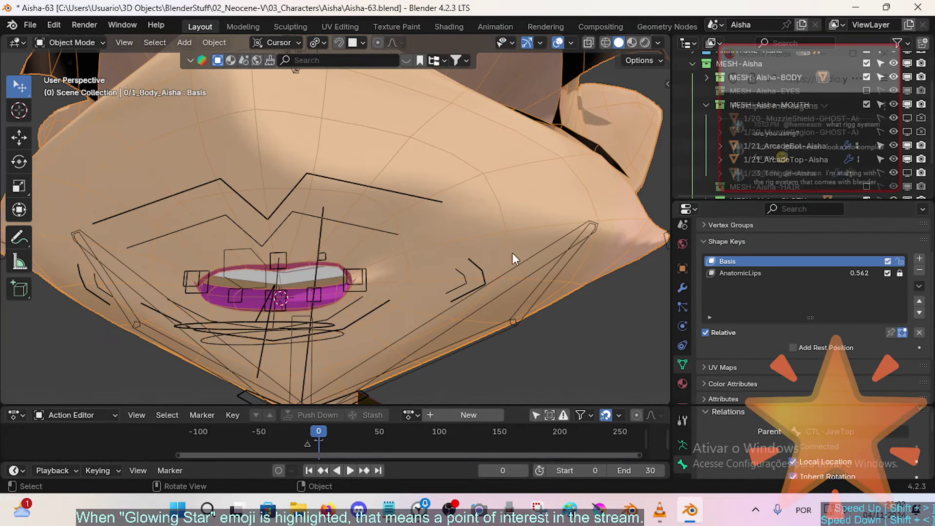
click(796, 275)
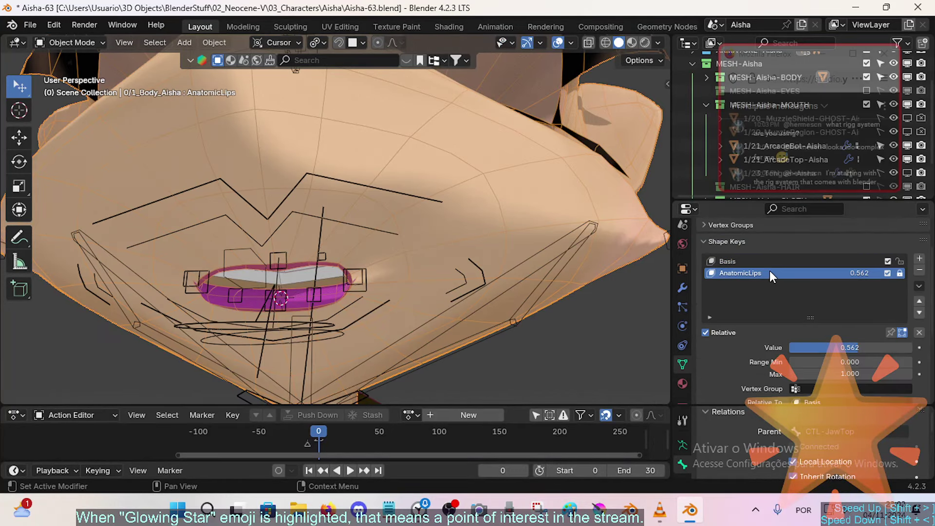
click(887, 273)
middle_drag(430, 287, 402, 297)
middle_drag(574, 250, 524, 267)
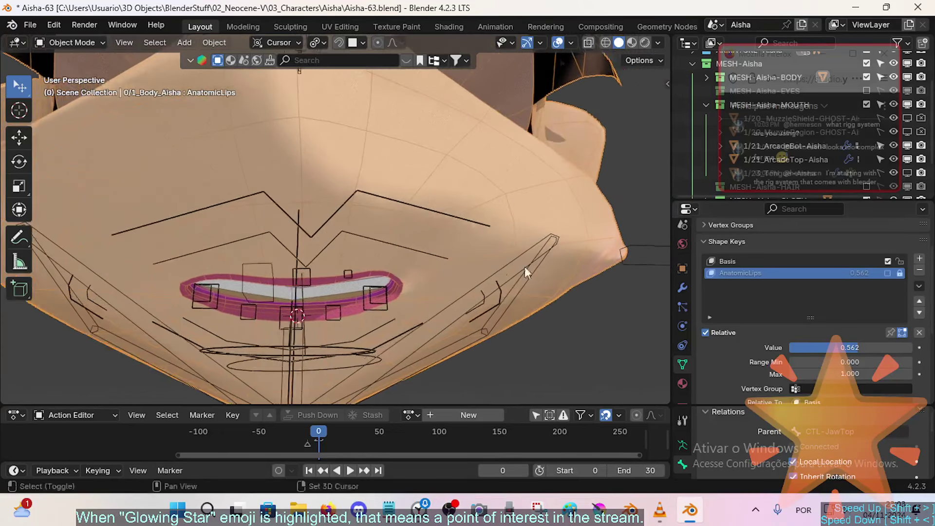
click(886, 273)
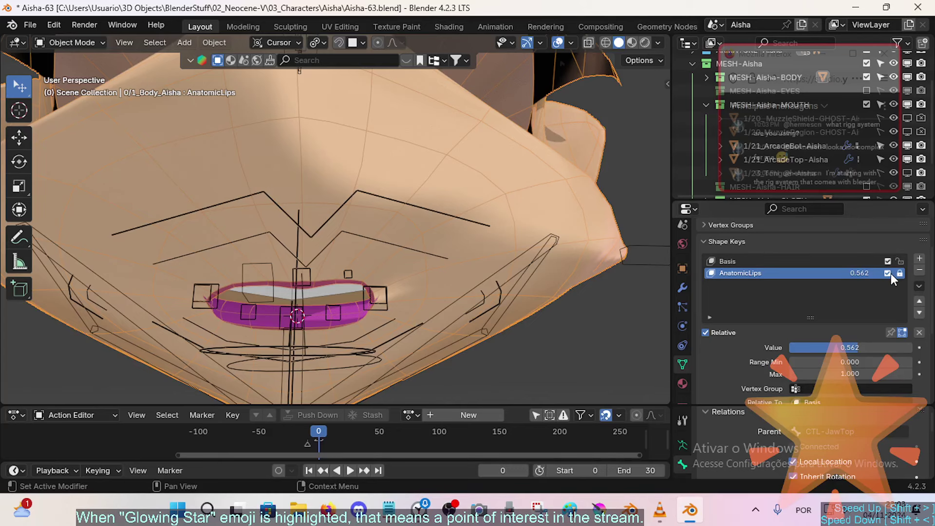
click(887, 273)
middle_drag(392, 270, 546, 253)
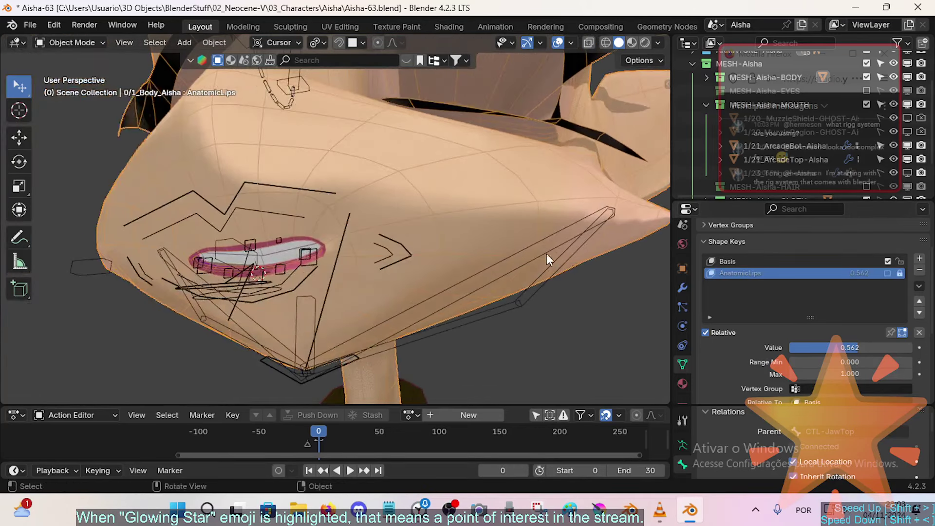
click(887, 274)
- Compare the lip outline and mouth corners up close with the AnatomicLips shape key repeatedly disabled and enabled
key(shift+grave)
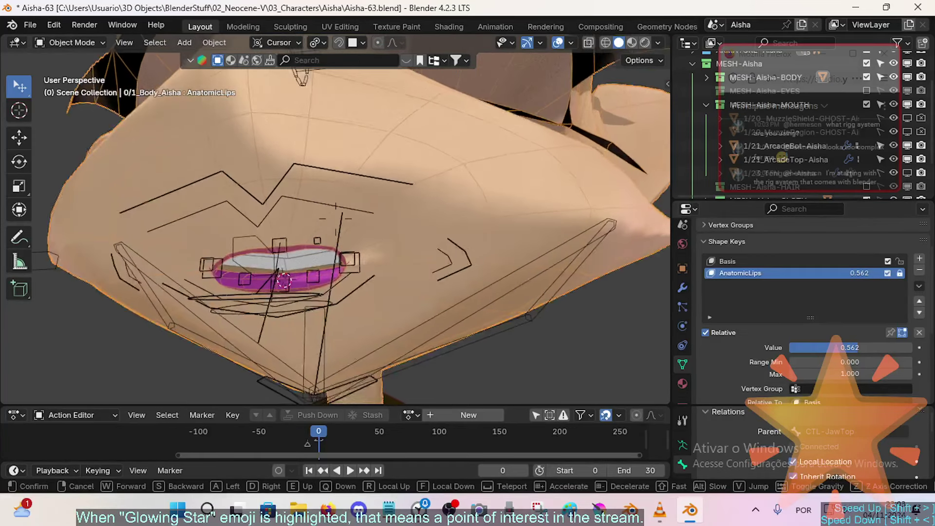
key(w)
key(d)
click(642, 291)
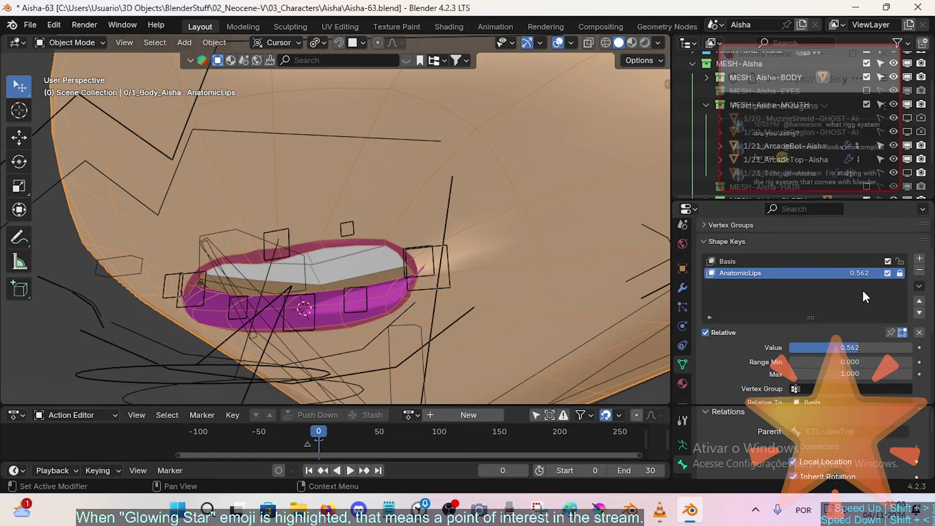
click(887, 273)
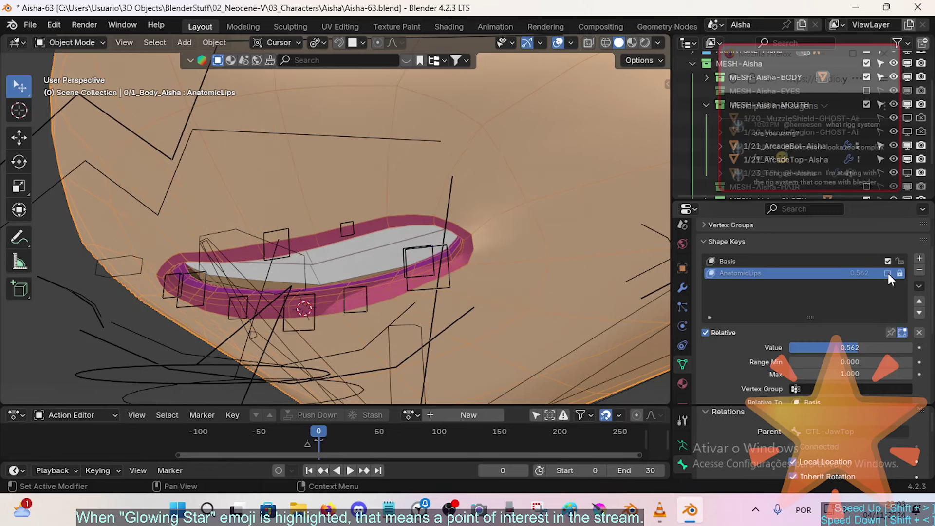
click(887, 273)
click(887, 273)
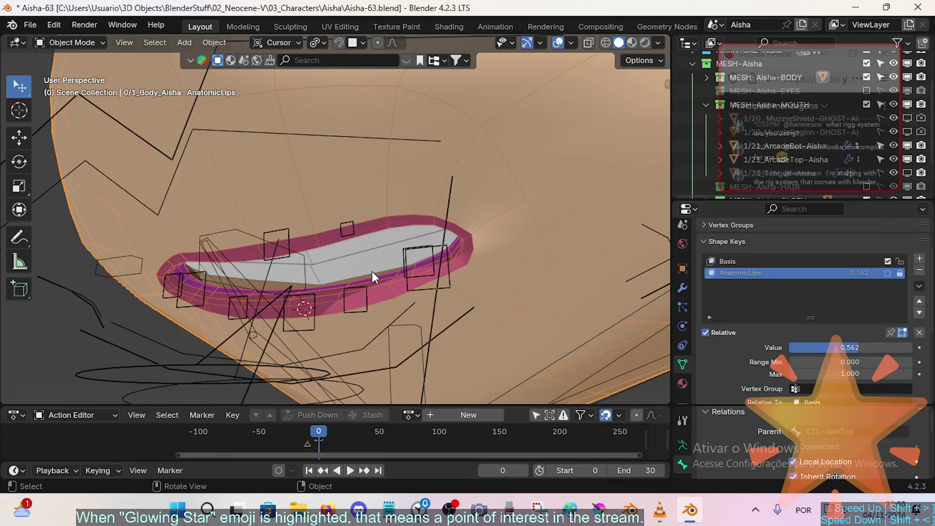
click(889, 274)
click(887, 273)
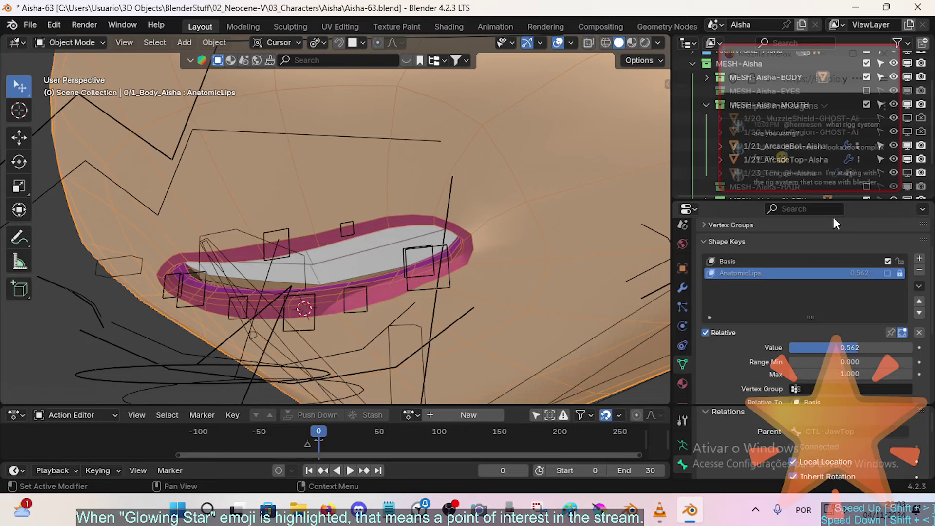
click(888, 273)
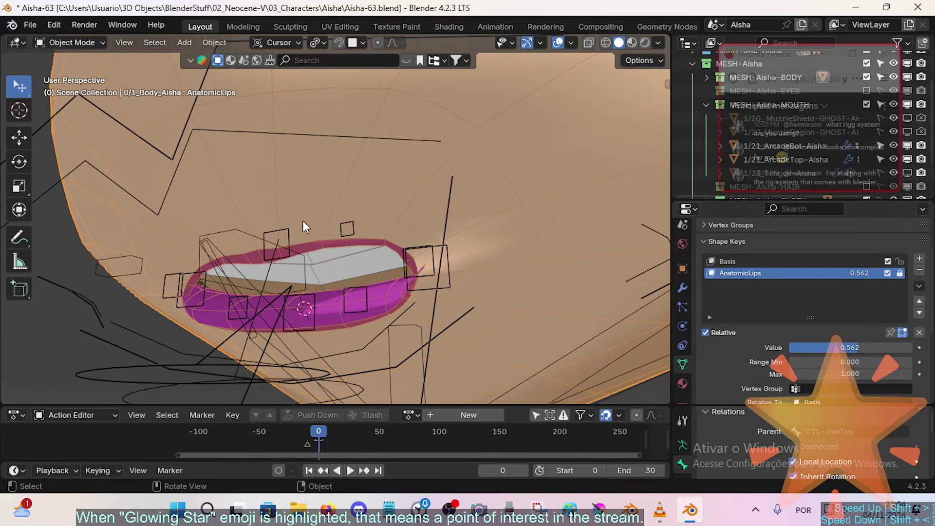
key(shift+grave)
key(w)
key(e)
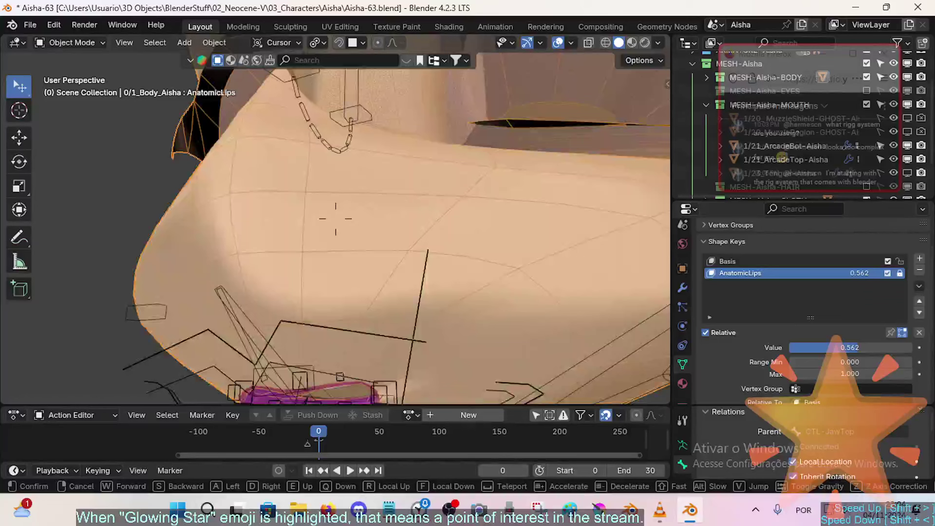
key(s)
click(335, 219)
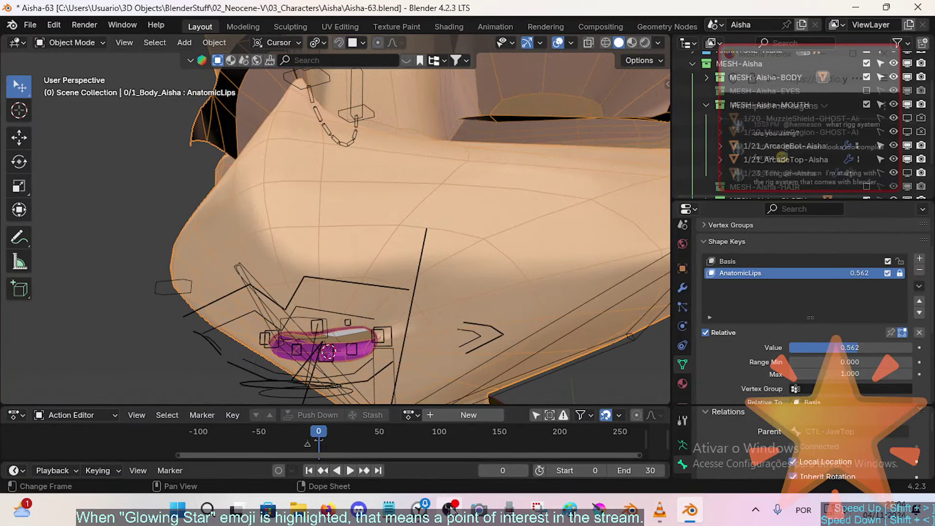